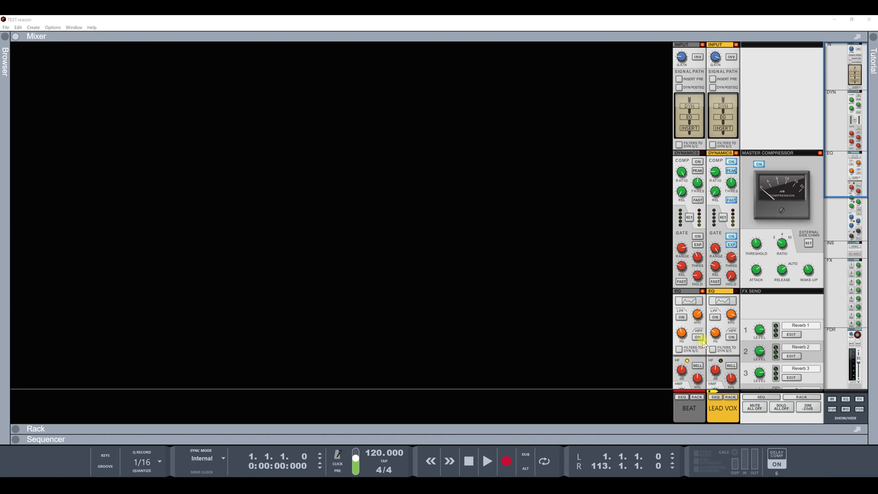
- Compare the BEAT channel's input gain setting with its fader level
click(698, 337)
mouse_move(683, 59)
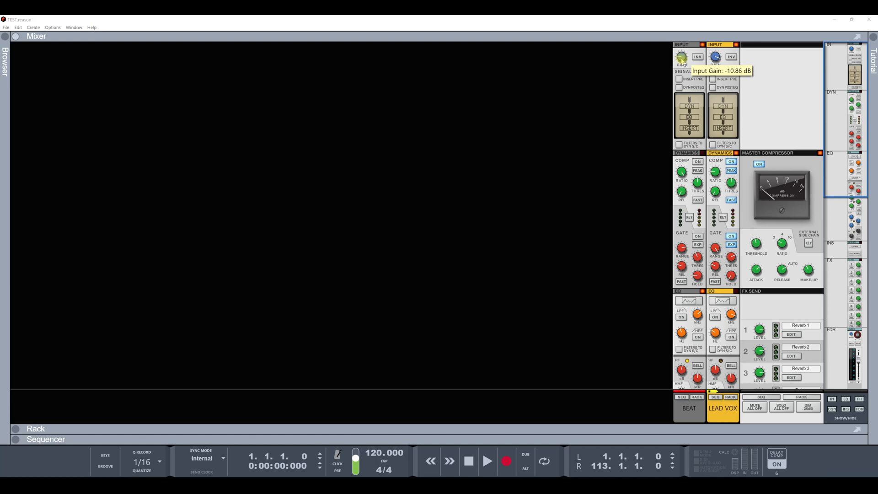
scroll(706, 304, down, 5)
scroll(706, 303, down, 4)
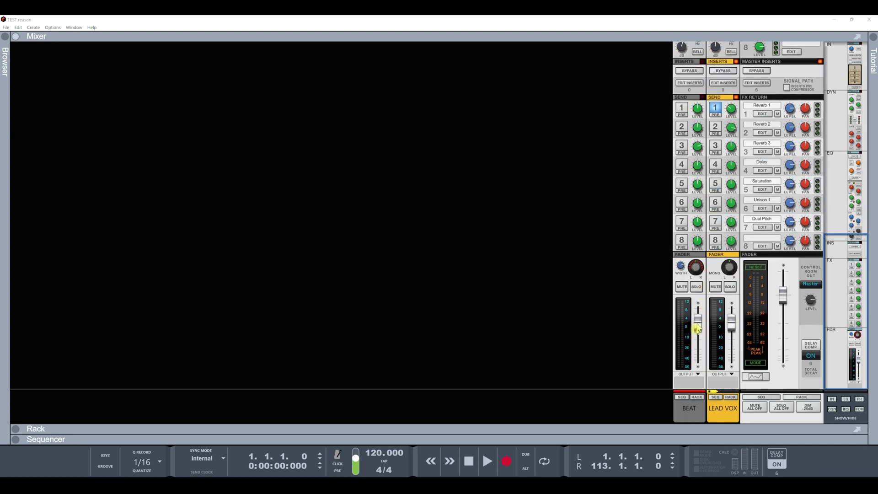
mouse_move(698, 328)
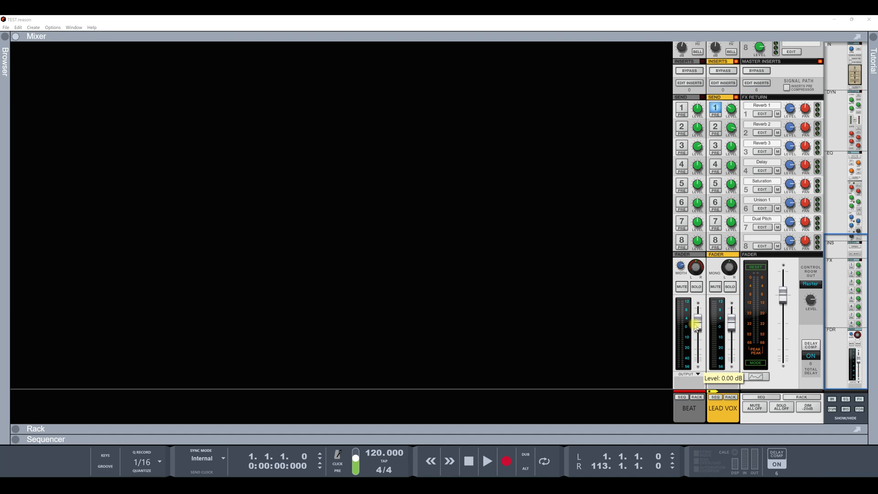
scroll(696, 325, up, 10)
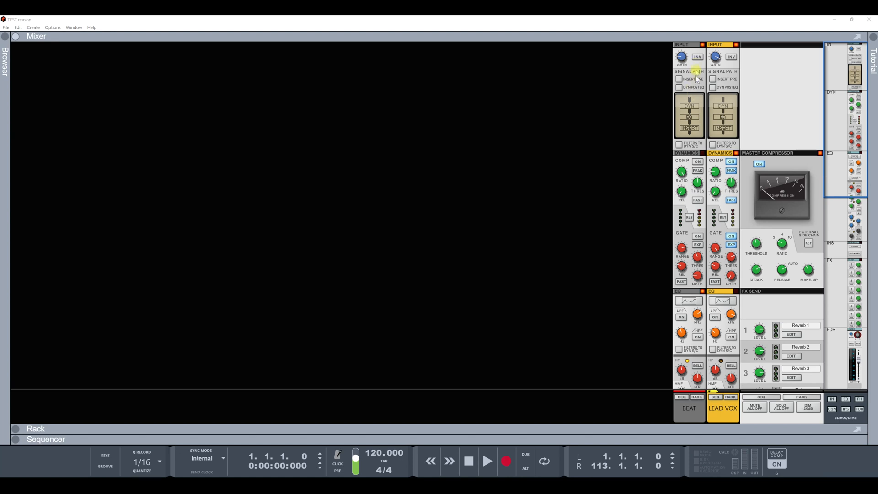
- Try the Insert Pre signal path on the BEAT channel and switch it back off
click(698, 57)
mouse_move(688, 249)
click(680, 79)
click(680, 81)
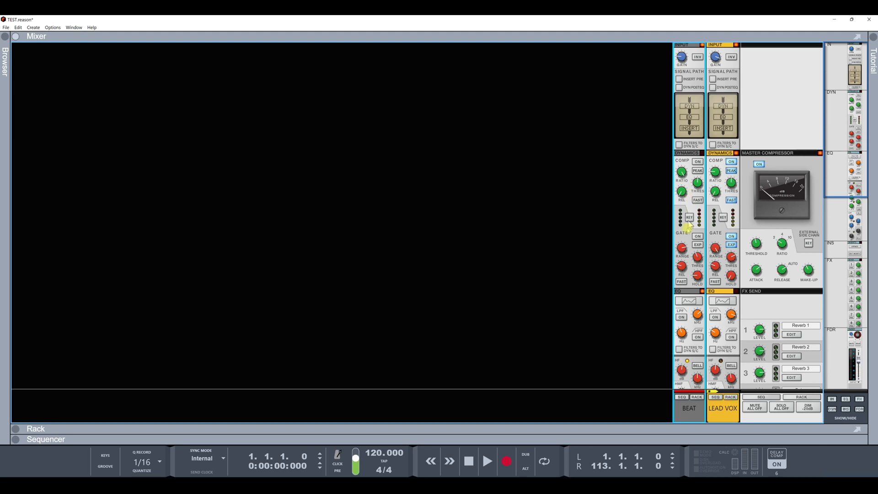
- View the BEAT channel's Spectrum EQ and the audio tracks' insert devices in the rack, and return to the mixer
click(691, 301)
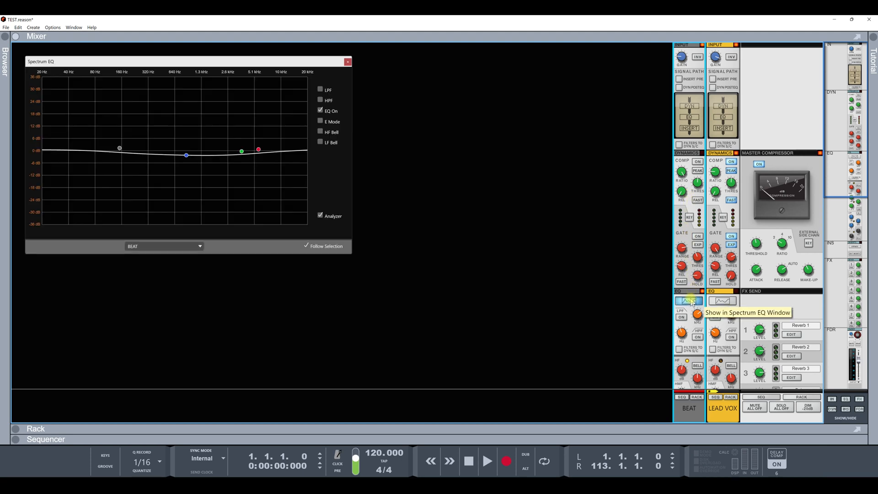
click(691, 301)
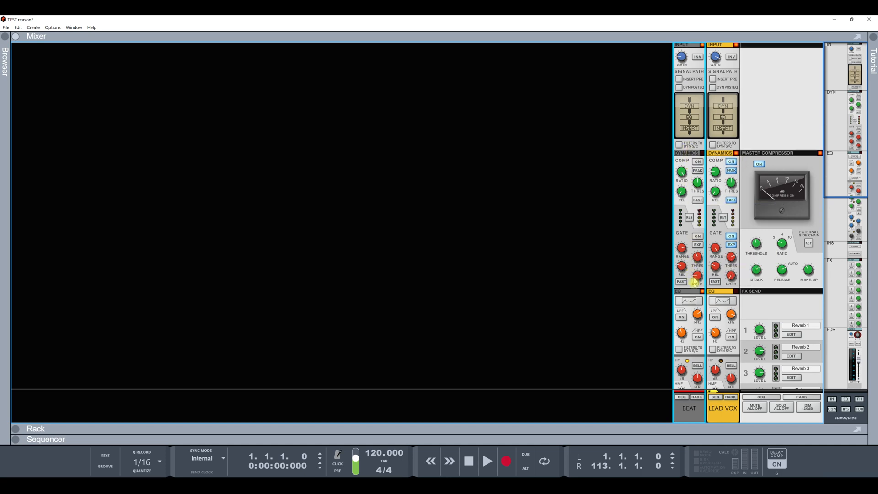
click(464, 428)
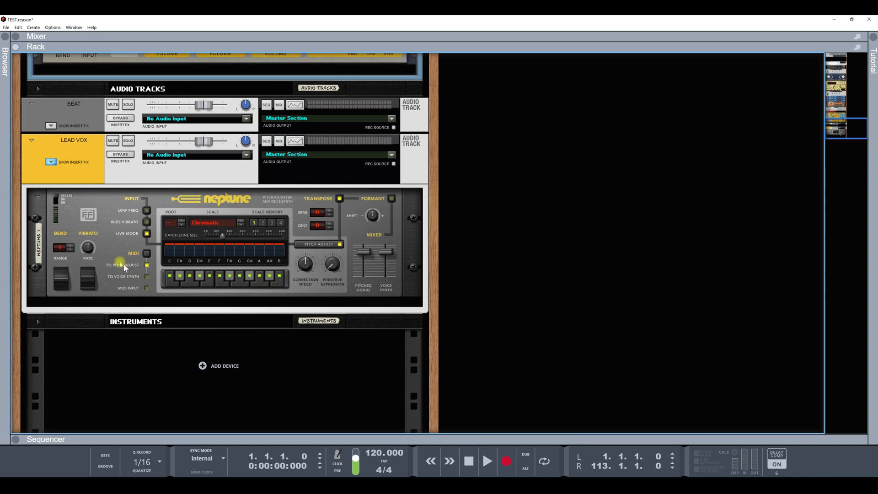
click(129, 37)
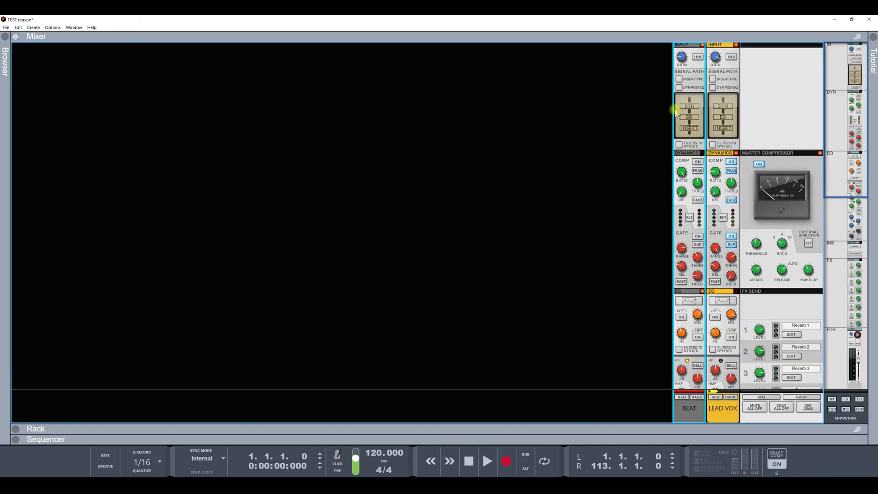
- Toggle BEAT's inserts before and after its dynamics and EQ to compare the signal paths, leaving Insert Pre off
click(681, 82)
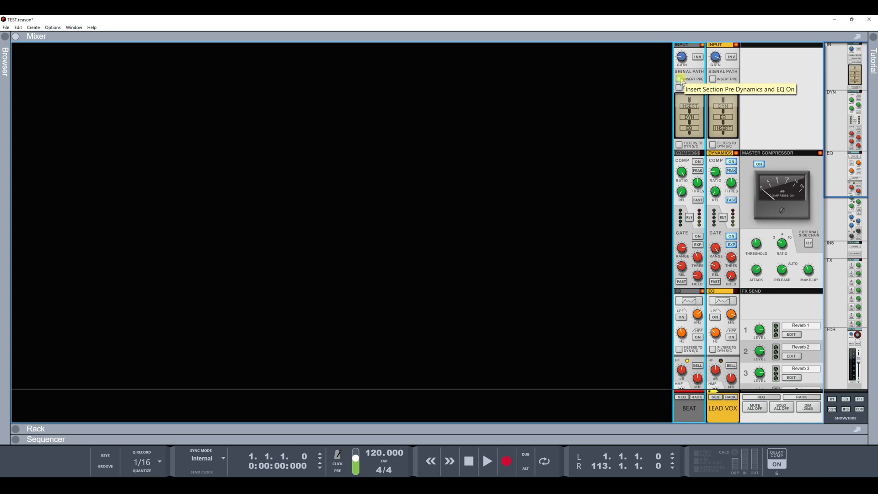
click(679, 80)
click(680, 79)
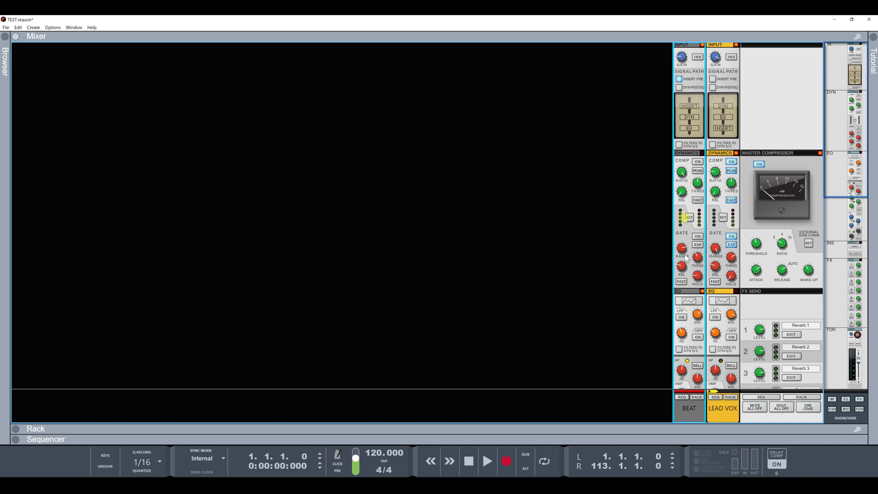
click(679, 79)
click(680, 79)
click(680, 79)
- Try BEAT's dynamics after the EQ, with and without Insert Pre, and restore the default DYN, EQ, INSERT order
click(679, 87)
click(694, 303)
click(694, 303)
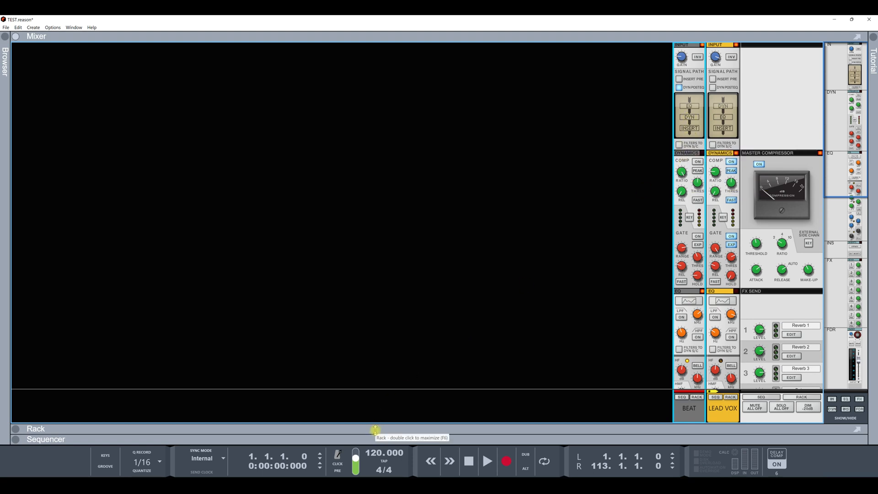
click(680, 79)
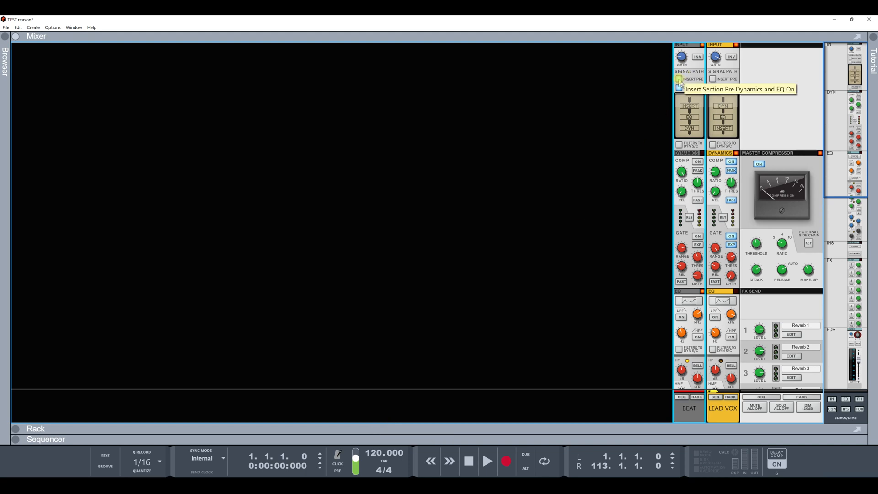
click(680, 79)
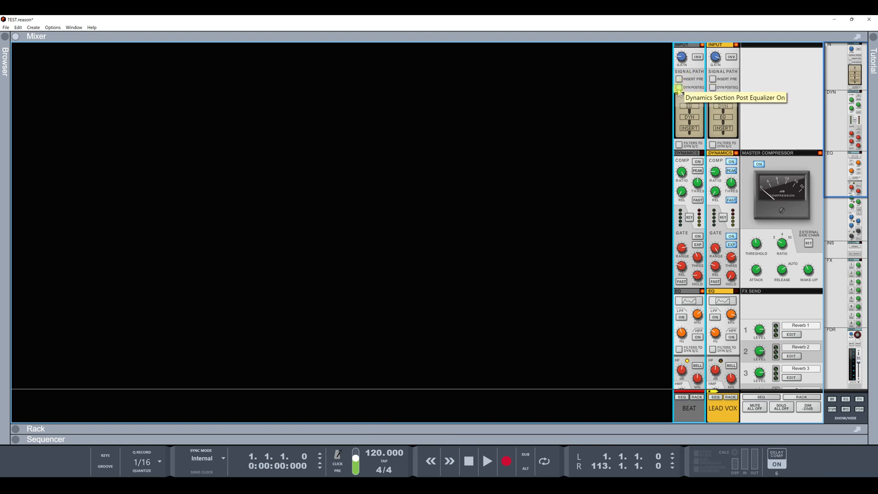
click(679, 88)
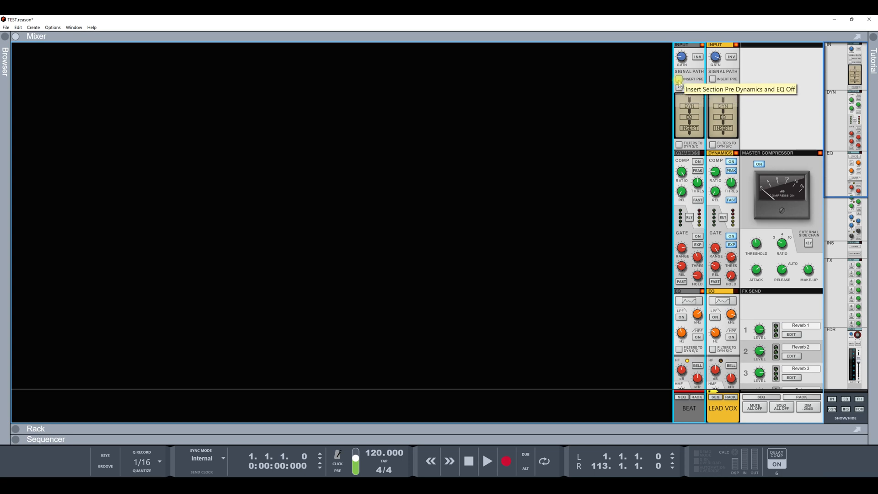
- Toggle Filters to Dynamics Sidechain on and off for BEAT, and briefly view its Spectrum EQ
mouse_move(690, 64)
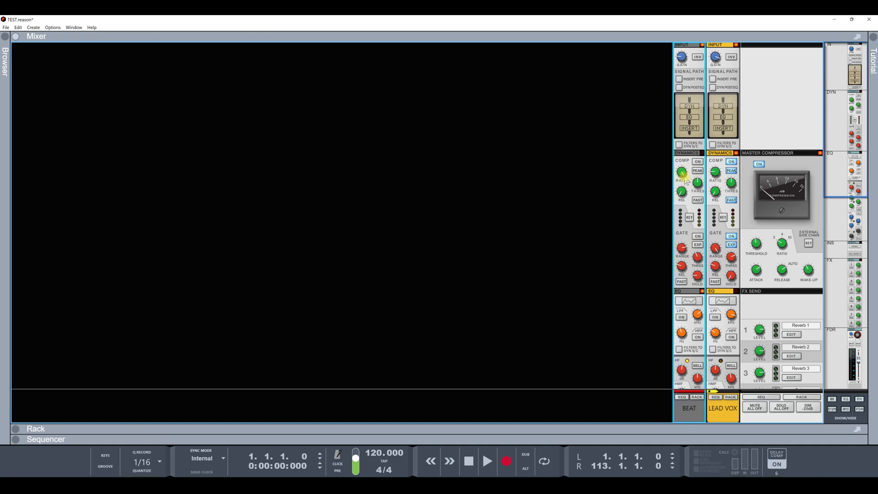
mouse_move(685, 179)
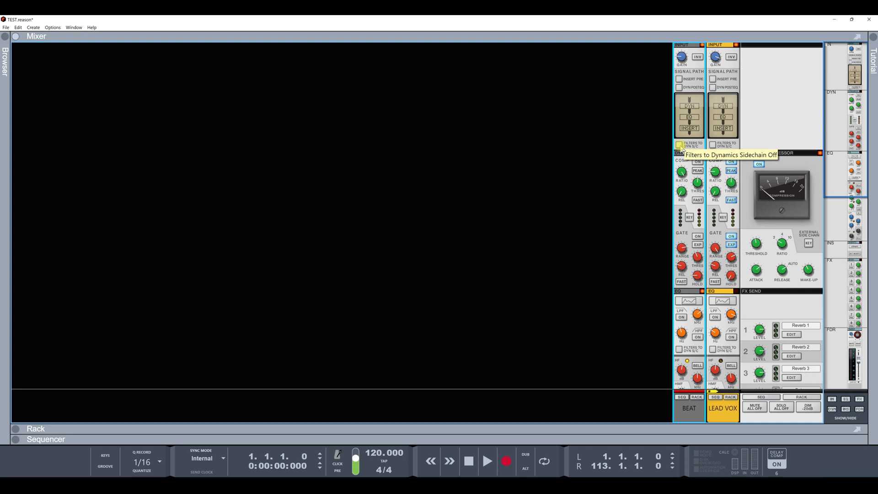
click(680, 145)
click(679, 145)
click(689, 301)
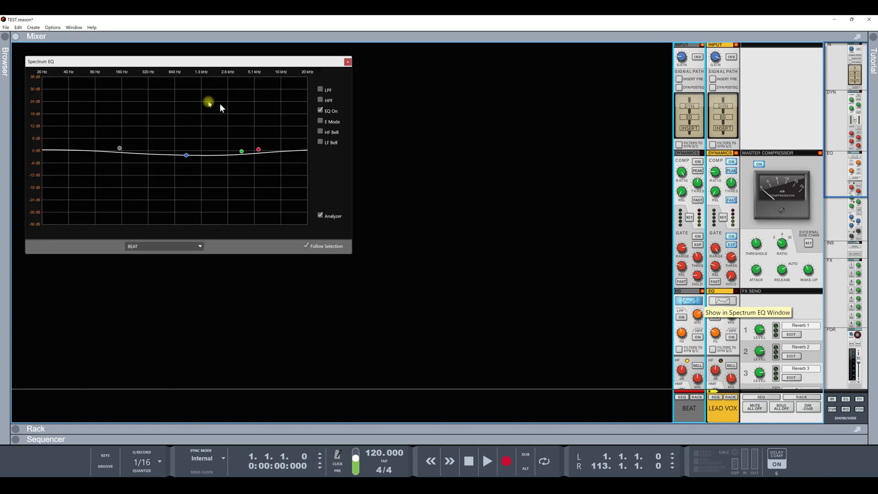
click(348, 63)
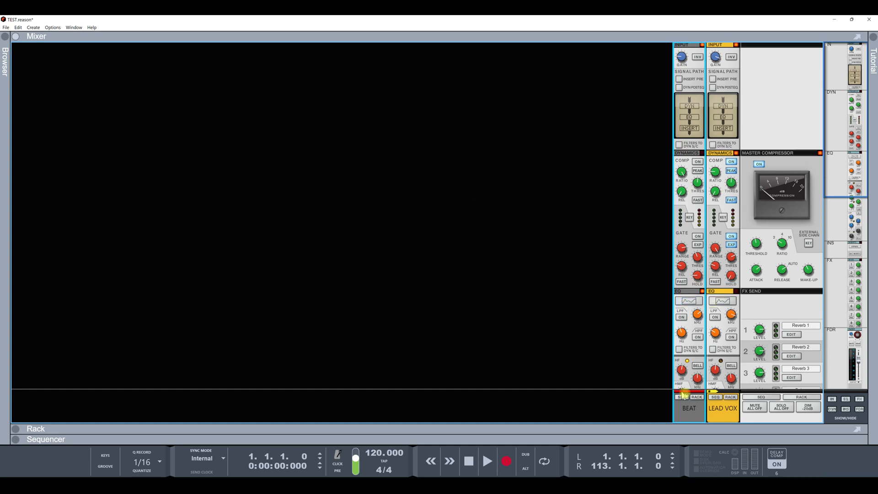
- Route the LEAD VOX channel's filters to the dynamics sidechain and open its Spectrum EQ in the middle of the mixer
click(729, 408)
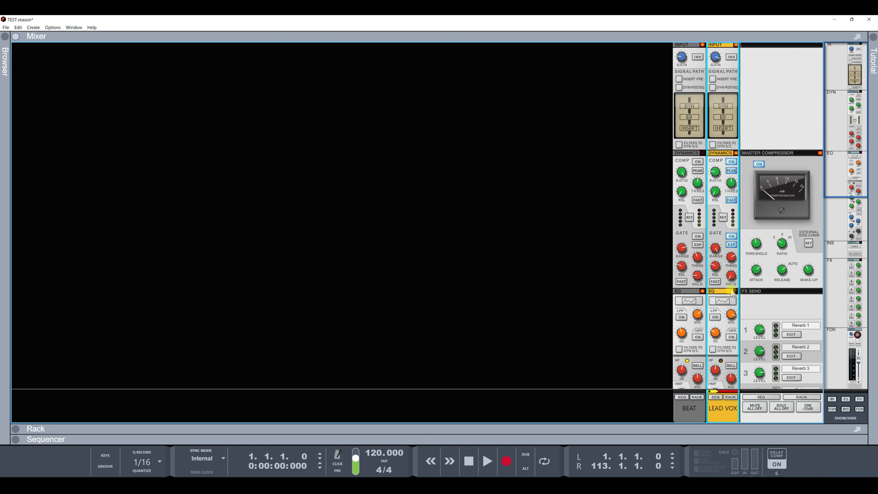
click(714, 145)
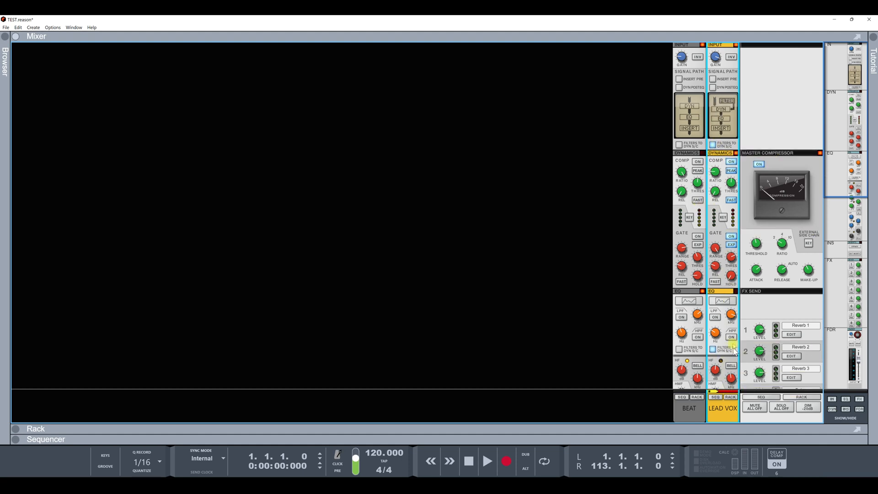
click(722, 301)
drag(311, 64, 479, 141)
- Toggle LEAD VOX's Filters to Dynamics Sidechain off and on to compare the filter options in the Spectrum EQ
click(713, 145)
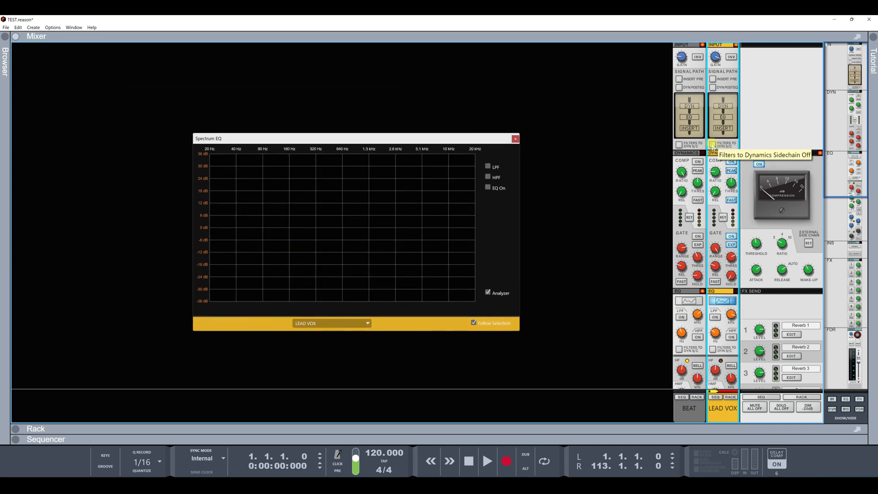
click(713, 145)
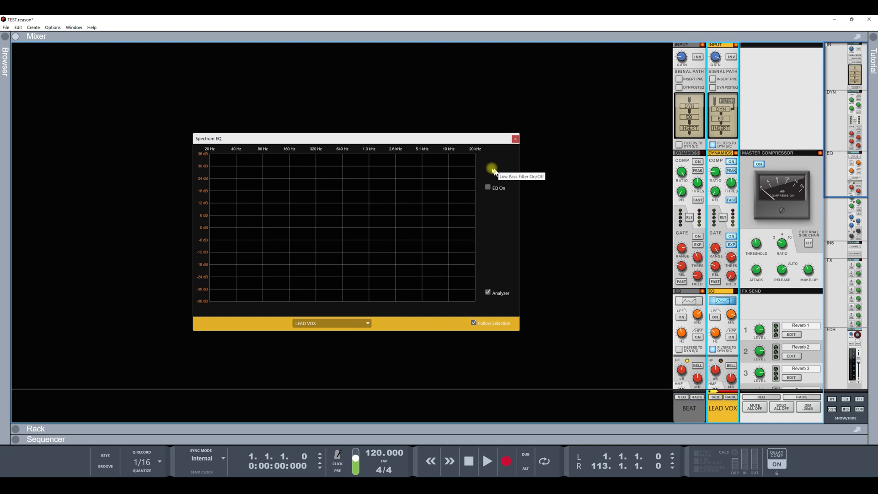
click(713, 145)
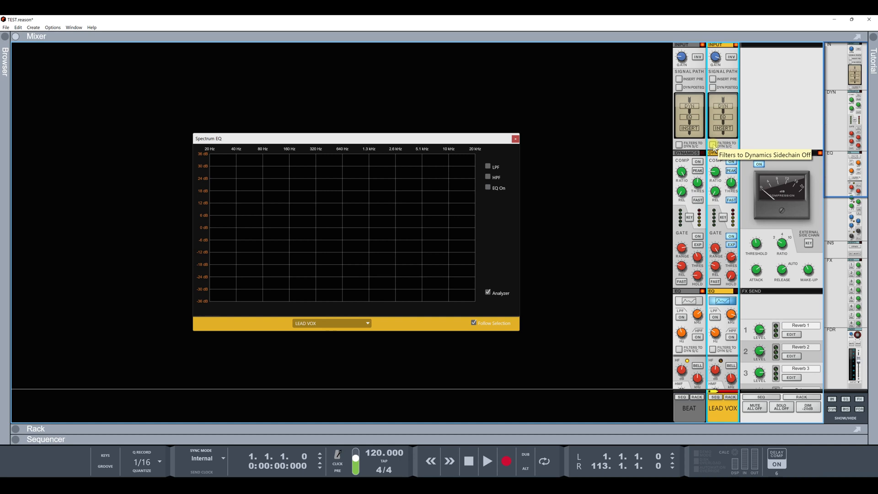
click(714, 145)
- Turn on the LEAD VOX EQ and move its low-frequency band to a lower frequency
click(488, 187)
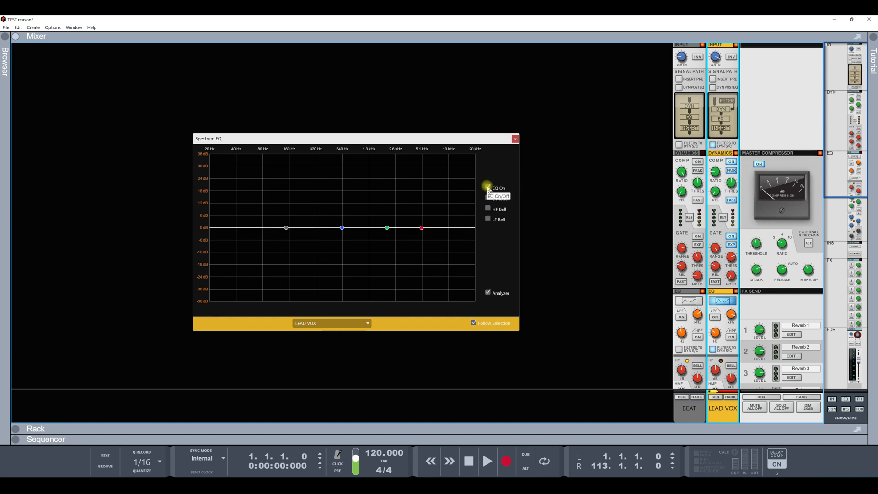
mouse_move(286, 229)
mouse_move(286, 230)
mouse_down()
mouse_move(288, 298)
mouse_move(270, 231)
mouse_up()
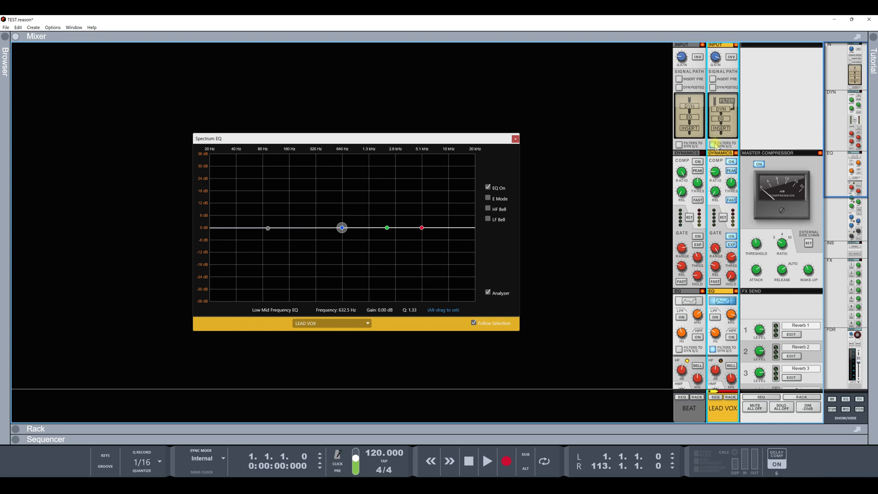
- Take LEAD VOX's filters off the dynamics sidechain and enable its low-pass and high-pass filters
click(714, 145)
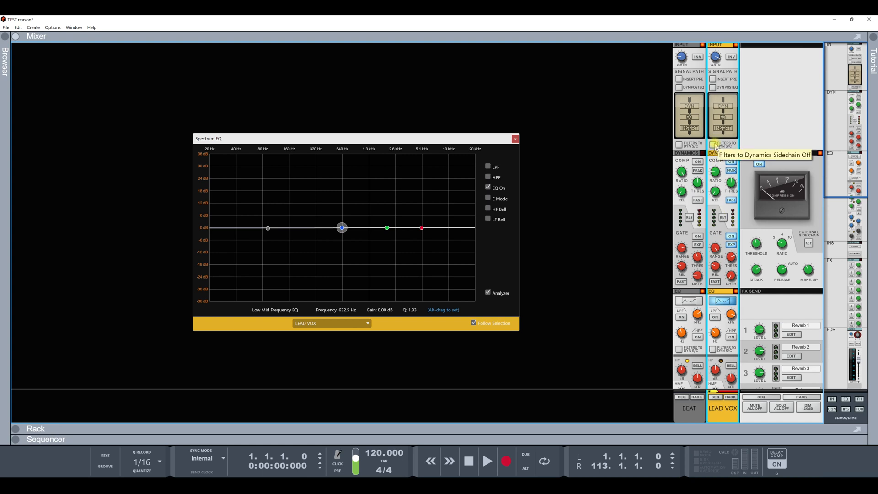
click(488, 166)
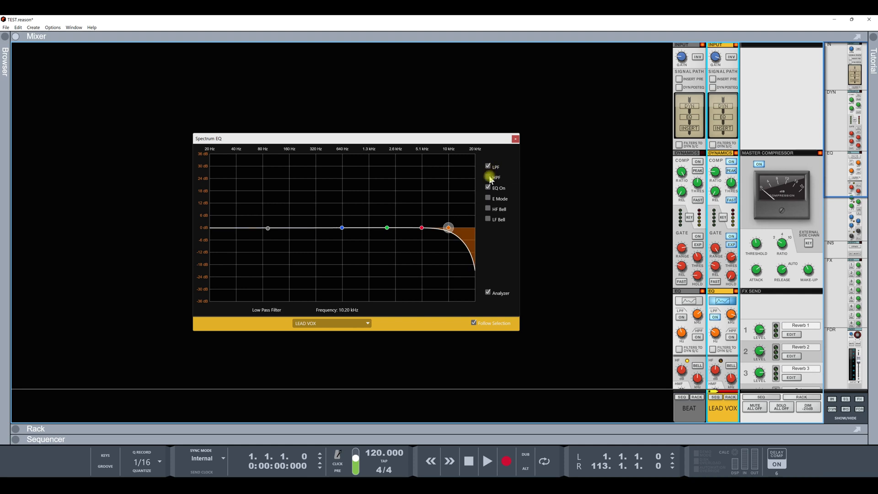
click(489, 177)
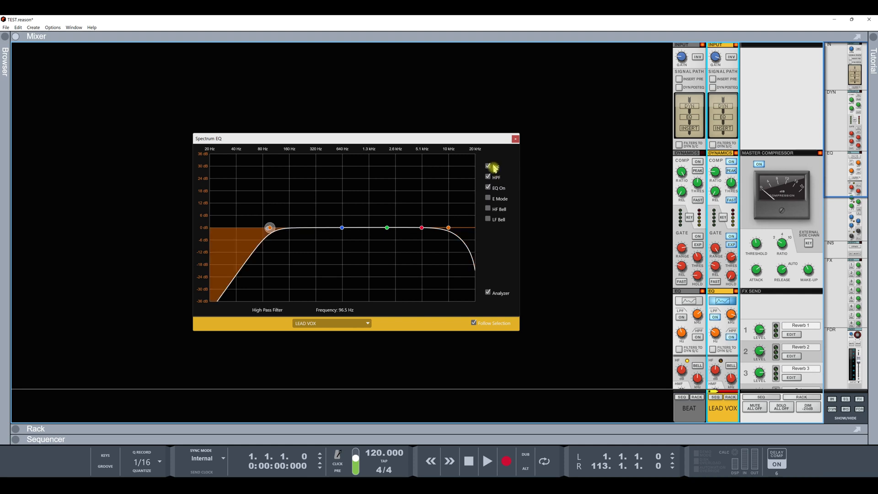
- Switch LEAD VOX's sidechain filter routing on and off repeatedly to compare the EQ curves, leaving it off
click(714, 146)
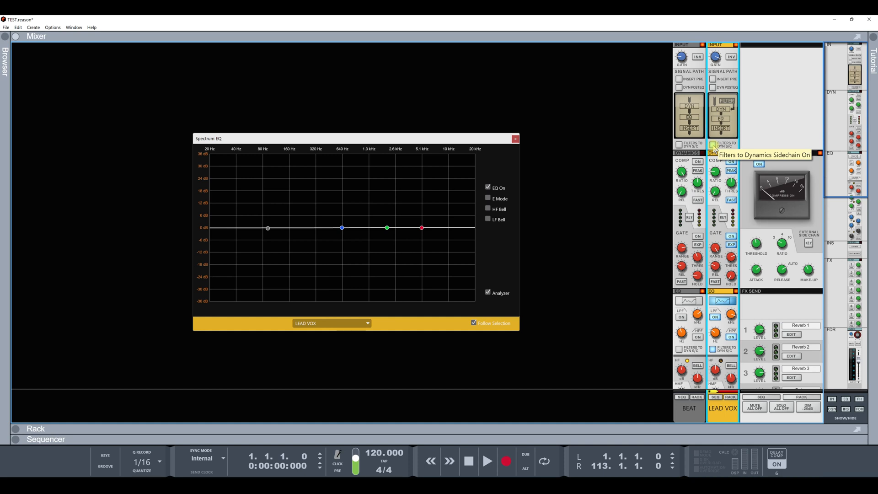
click(714, 146)
click(714, 146)
click(714, 146)
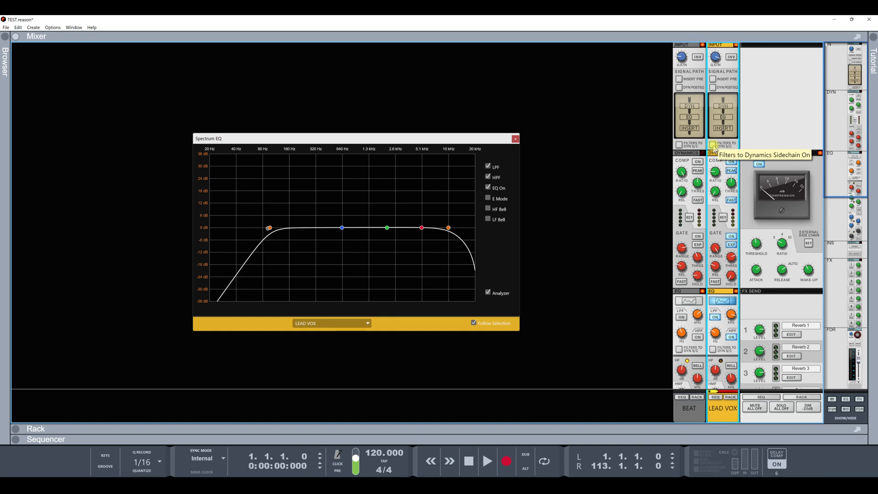
click(713, 146)
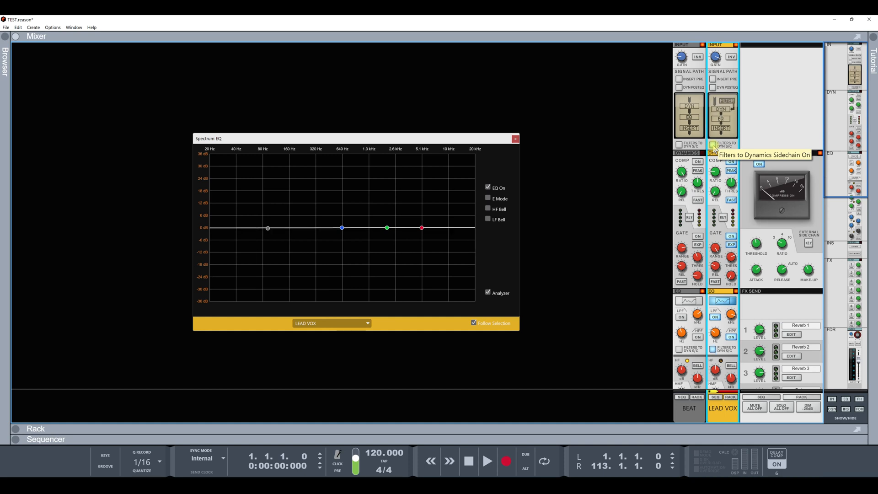
click(714, 146)
click(714, 146)
click(713, 146)
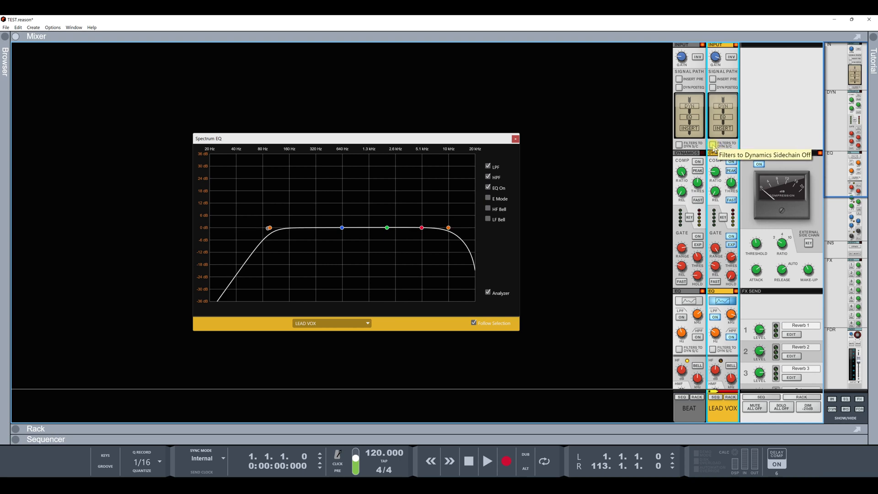
- Disable LEAD VOX's low-pass and high-pass filters, and toggle its EQ off and back on
click(488, 167)
click(488, 177)
click(489, 188)
click(488, 188)
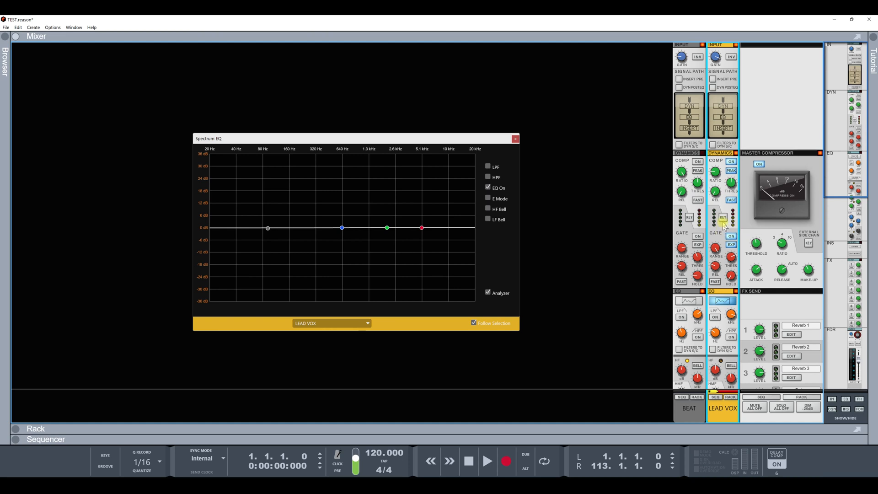
click(723, 218)
mouse_move(718, 253)
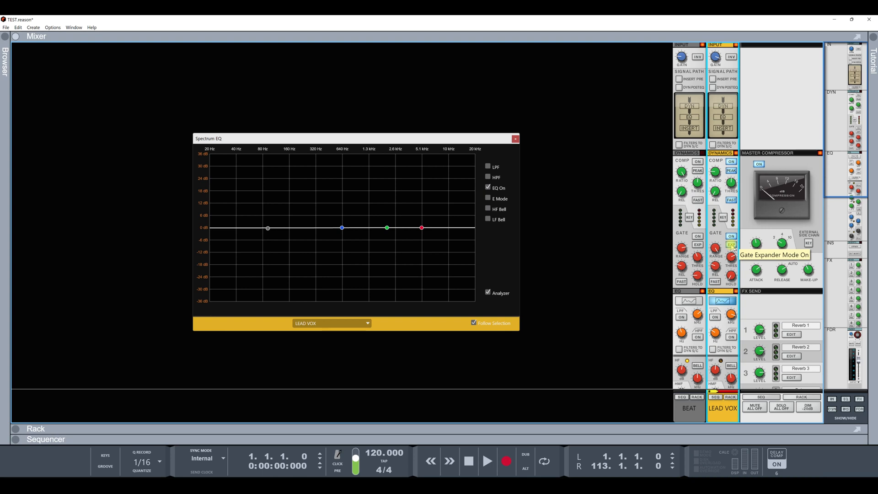
- Toggle LEAD VOX's gate expander mode and switch its sidechain filter routing on and off, leaving the filters off the dynamics sidechain
click(732, 245)
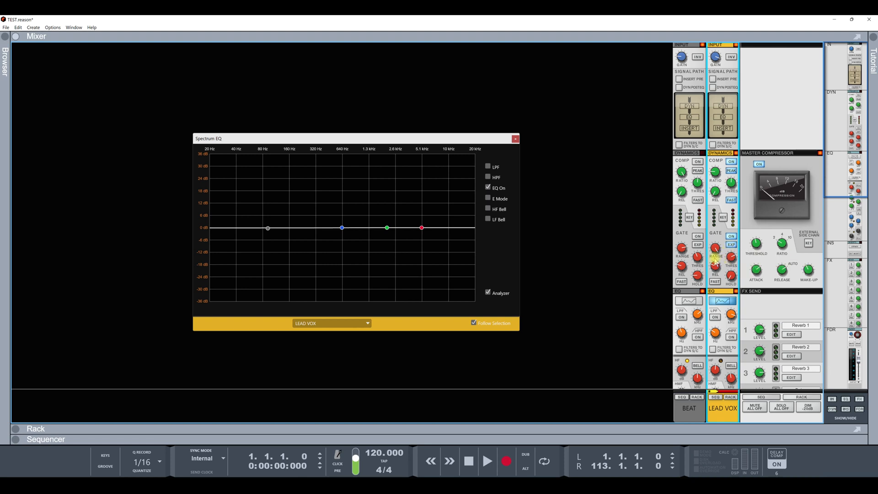
scroll(717, 267, down, 3)
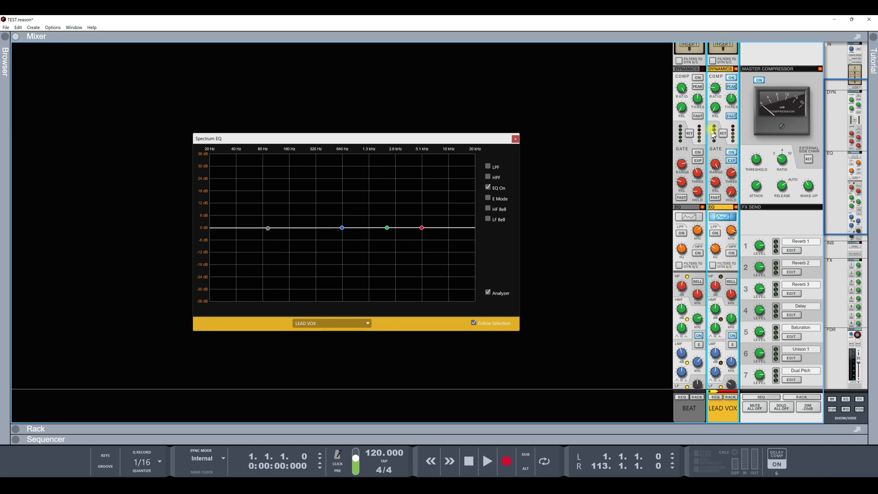
click(714, 265)
click(713, 266)
click(713, 265)
click(714, 265)
- Show LEAD VOX's insert effects in the rack and close the Spectrum EQ window
scroll(721, 319, down, 3)
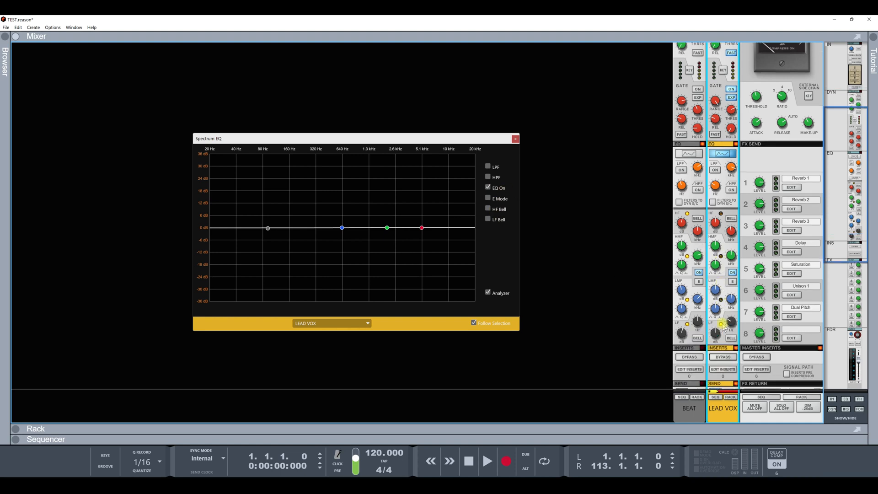
scroll(726, 306, down, 3)
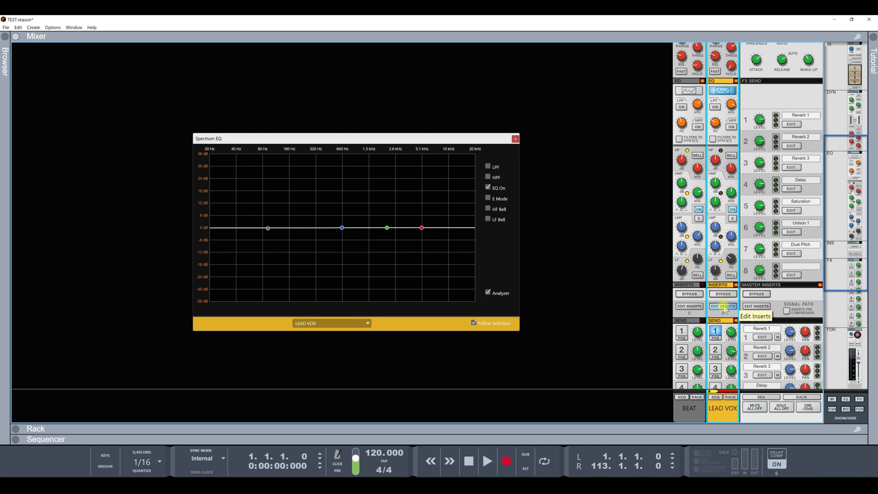
click(724, 307)
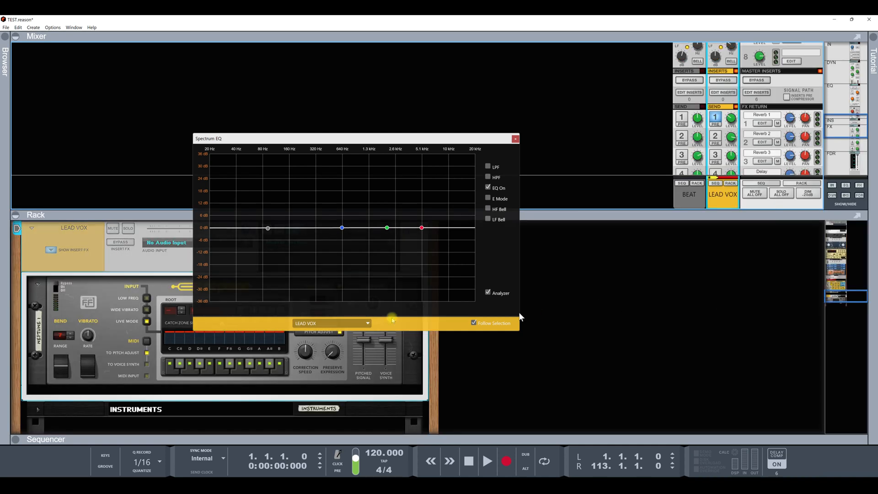
click(513, 138)
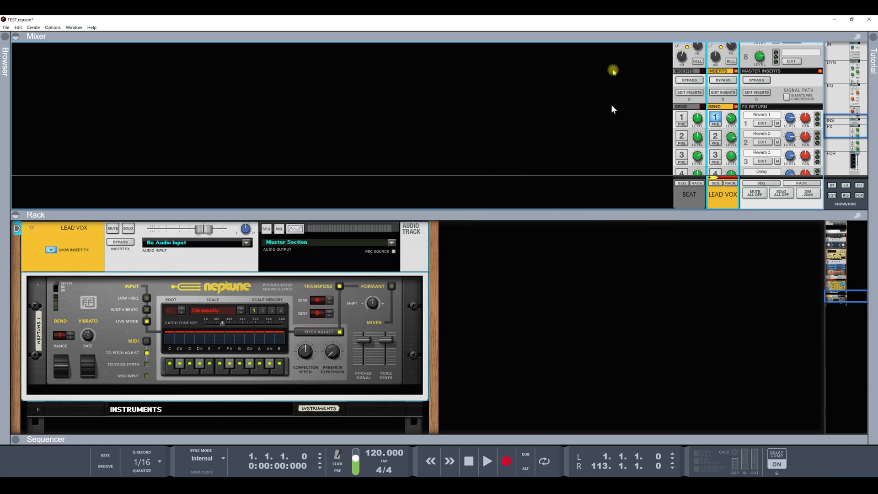
- Return to the full-height mixer and examine the channel sends, the FX returns and LEAD VOX's first send
double_click(588, 37)
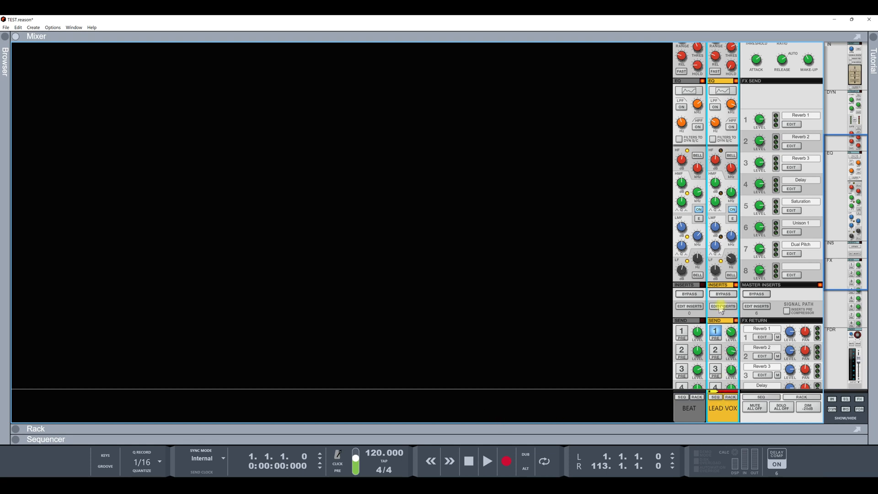
scroll(719, 308, down, 3)
scroll(718, 305, down, 1)
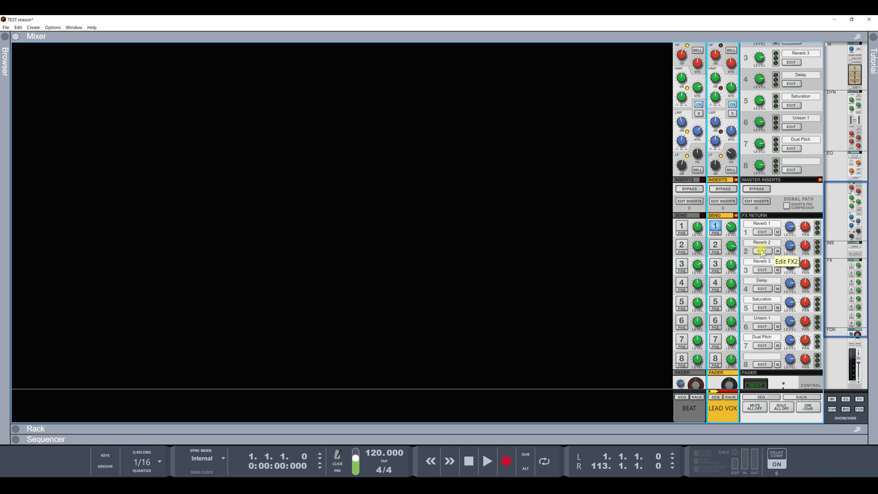
scroll(761, 253, down, 5)
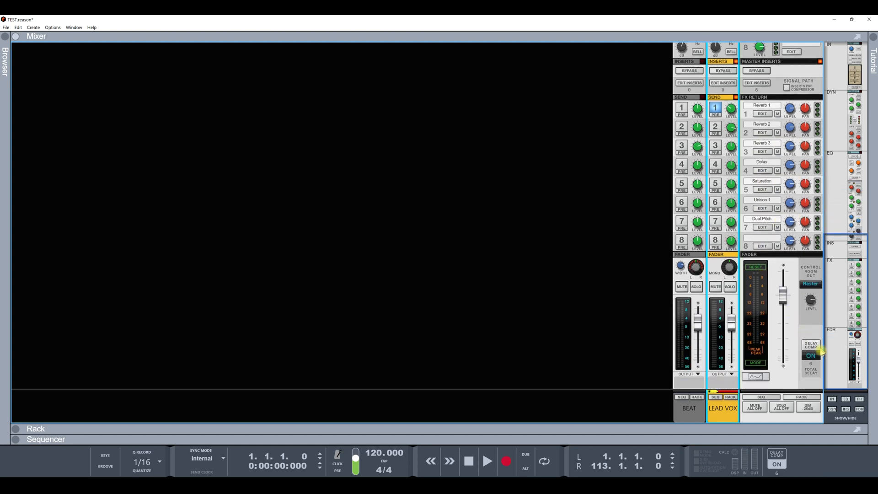
scroll(786, 344, up, 7)
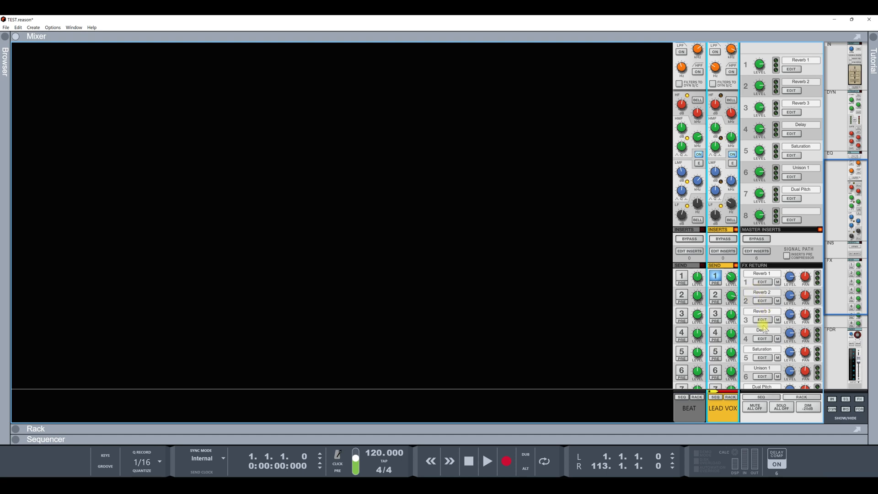
scroll(765, 329, down, 1)
scroll(766, 330, down, 1)
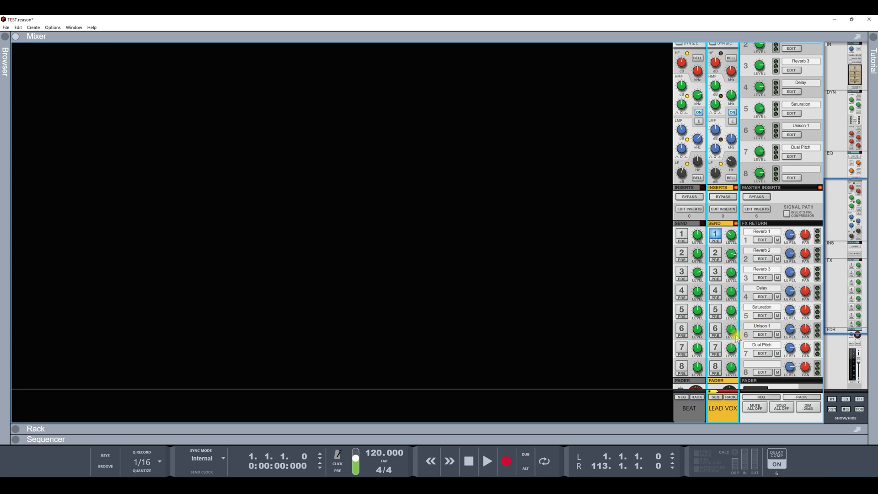
mouse_move(736, 337)
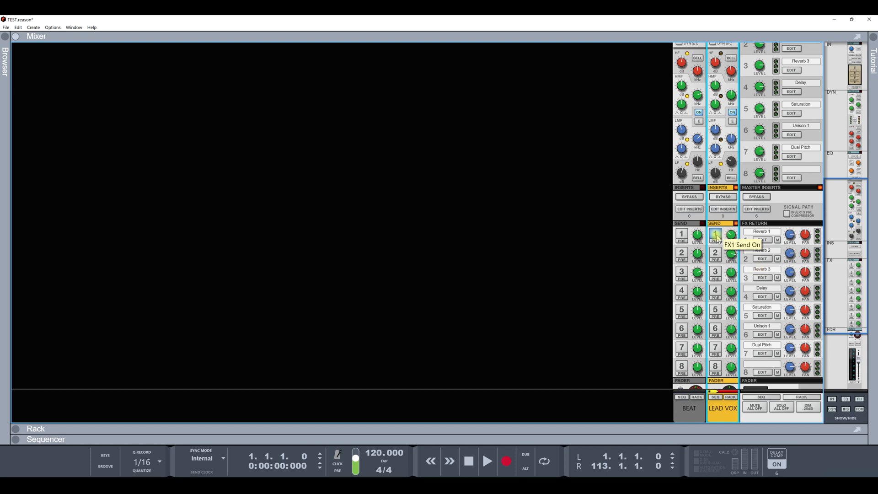
click(716, 235)
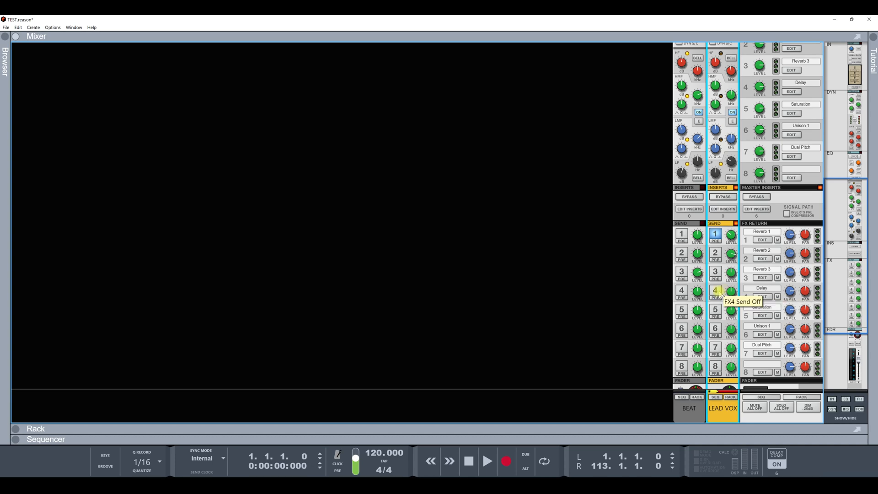
- View the Delay, Saturation and Dual Pitch send effects in the rack, returning to the full-height mixer after each
click(763, 298)
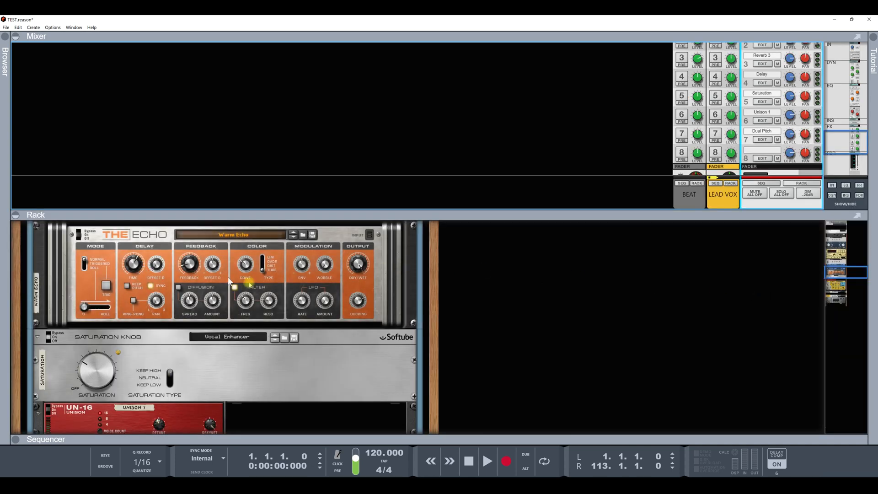
drag(446, 212, 451, 426)
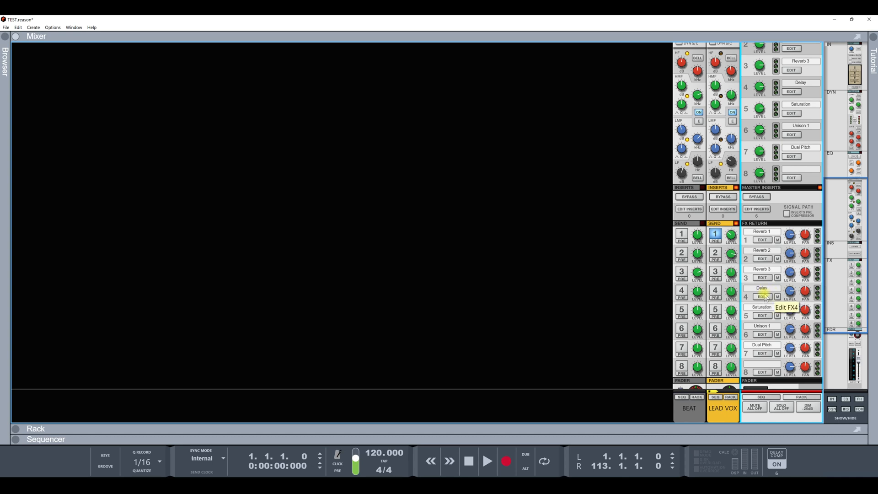
click(763, 316)
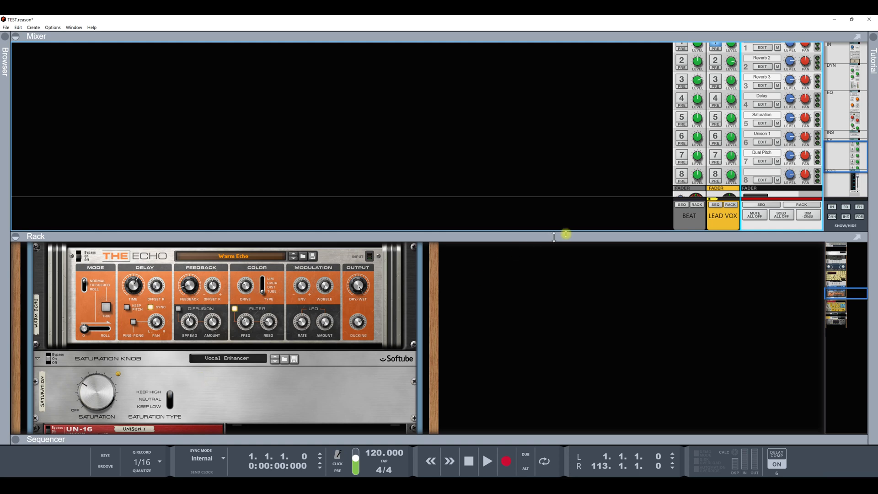
click(573, 238)
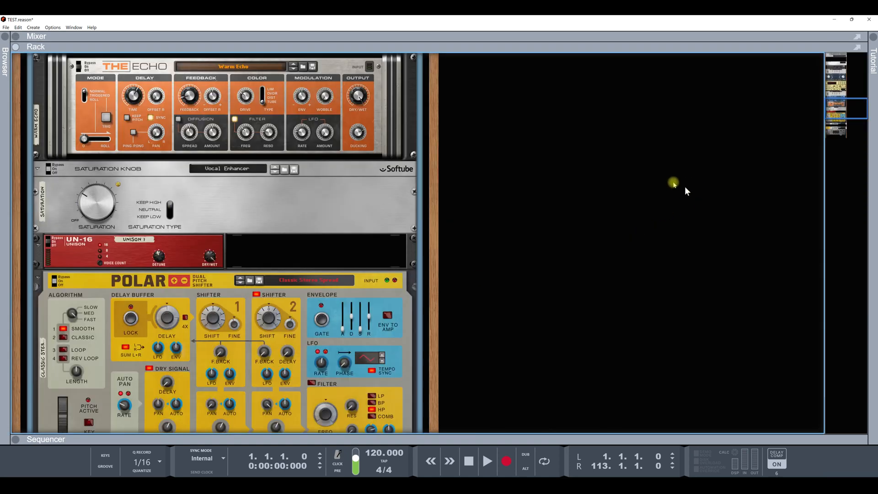
click(487, 38)
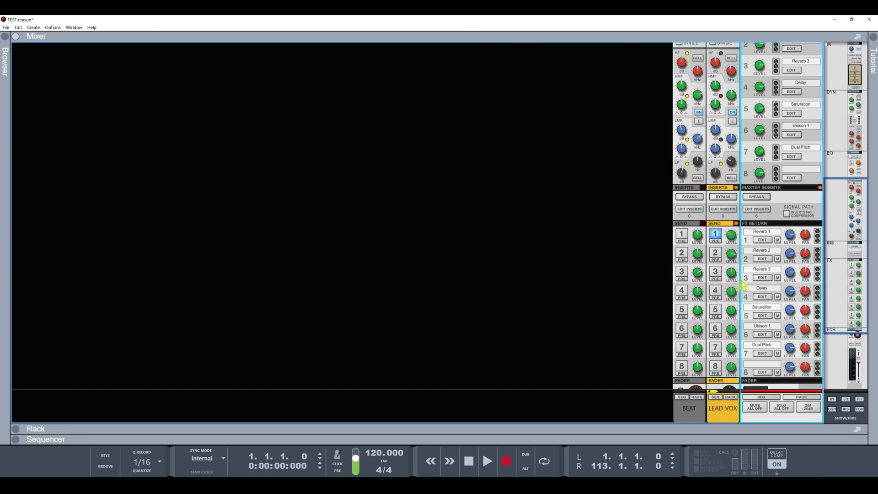
click(764, 354)
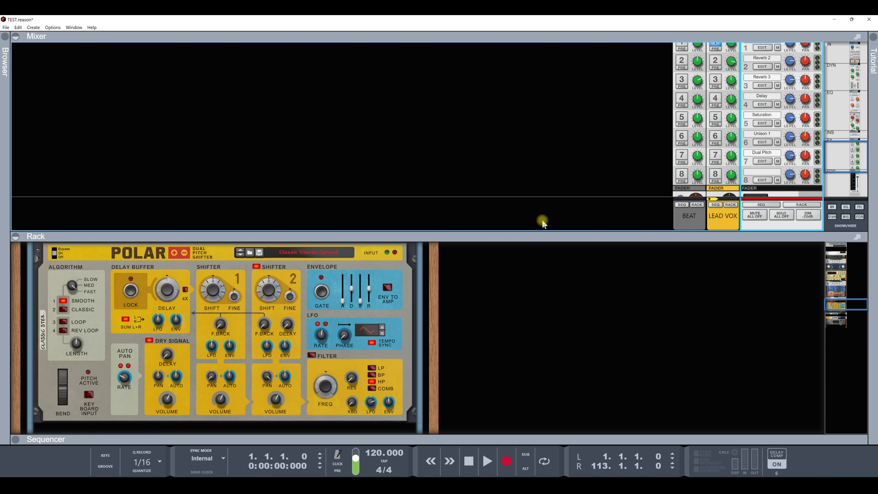
double_click(666, 37)
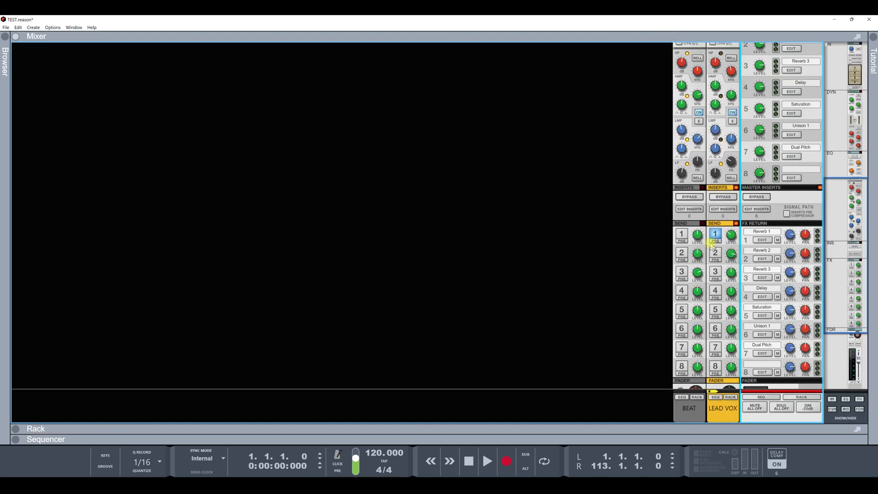
- Pan the Reverb 2 FX return to the right
scroll(740, 313, down, 3)
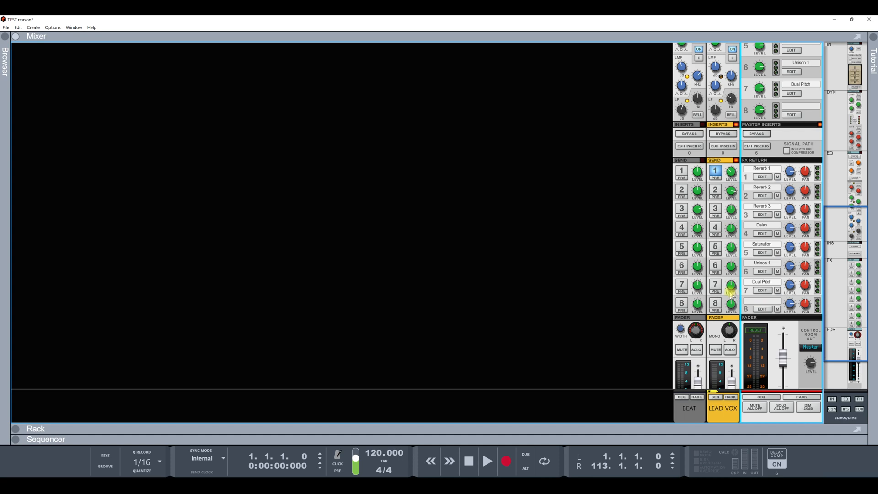
mouse_move(730, 294)
mouse_move(788, 178)
mouse_move(809, 194)
mouse_down()
mouse_move(808, 257)
mouse_move(789, 130)
mouse_move(803, 194)
mouse_up()
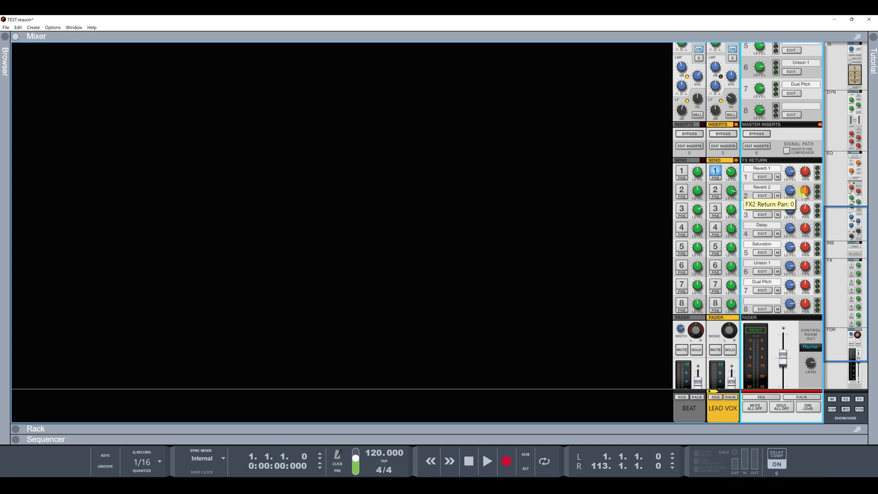
drag(806, 194, 806, 190)
drag(807, 195, 810, 173)
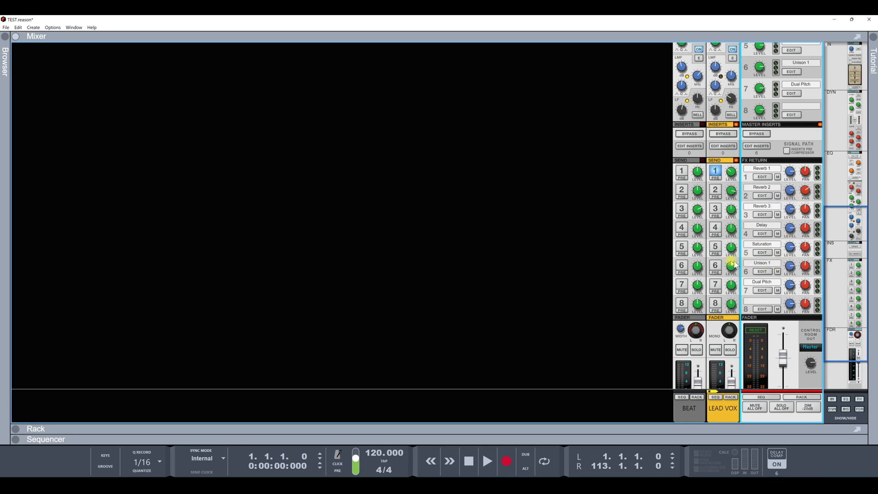
- Start playback from the beginning and select the BEAT channel
scroll(712, 269, down, 3)
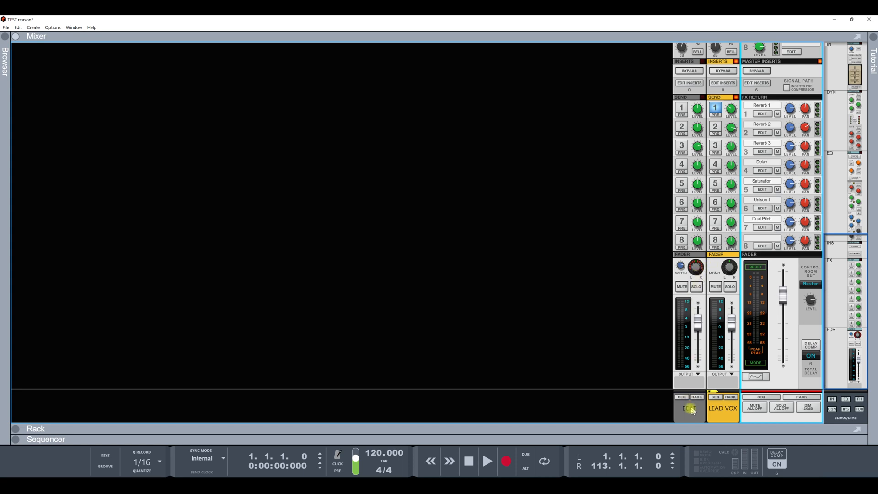
key(space)
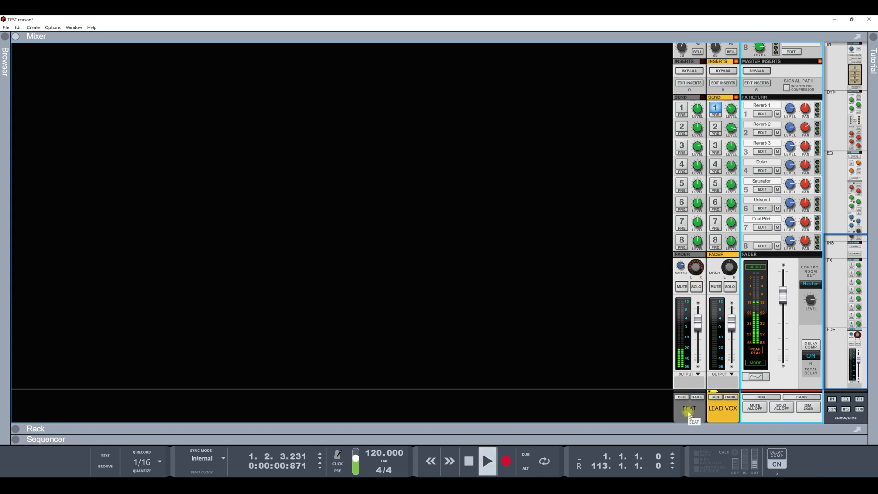
click(689, 409)
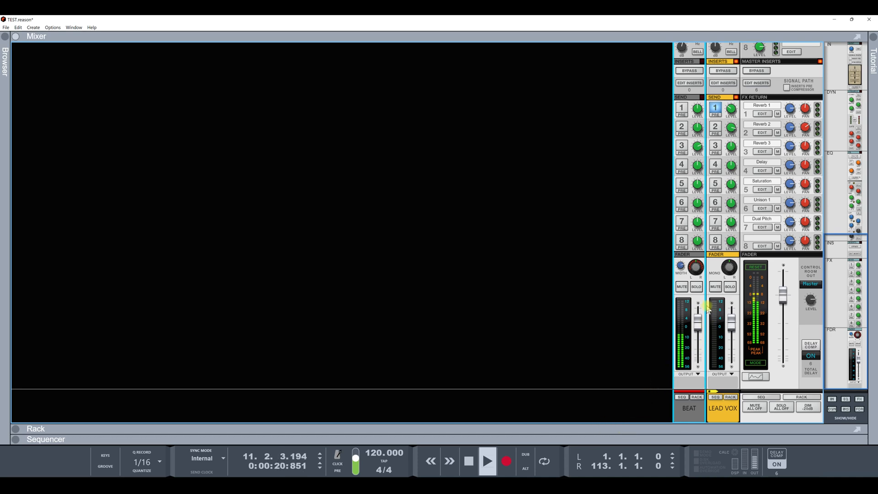
- Set the BEAT channel's input gain to -2.86 dB during playback
scroll(696, 210, up, 3)
scroll(696, 210, up, 5)
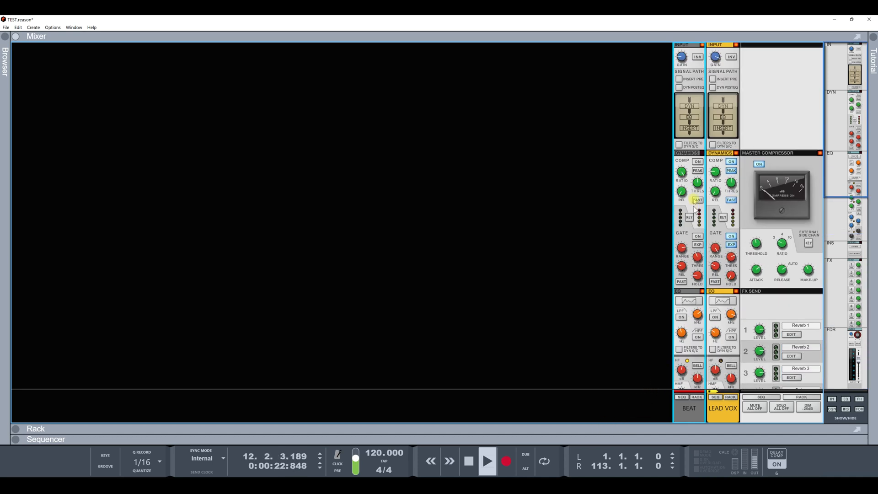
drag(685, 59, 677, 27)
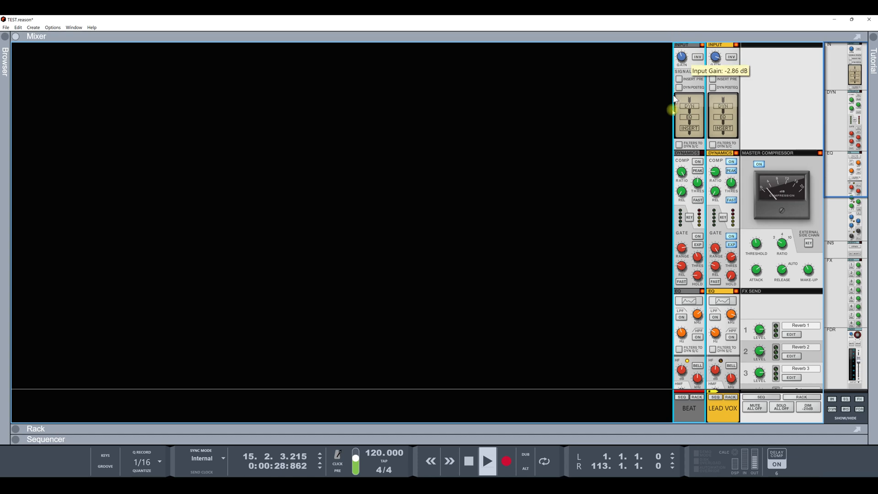
- Check BEAT's level on the fader meters, and stop playback with the position back at the song start
scroll(696, 205, down, 5)
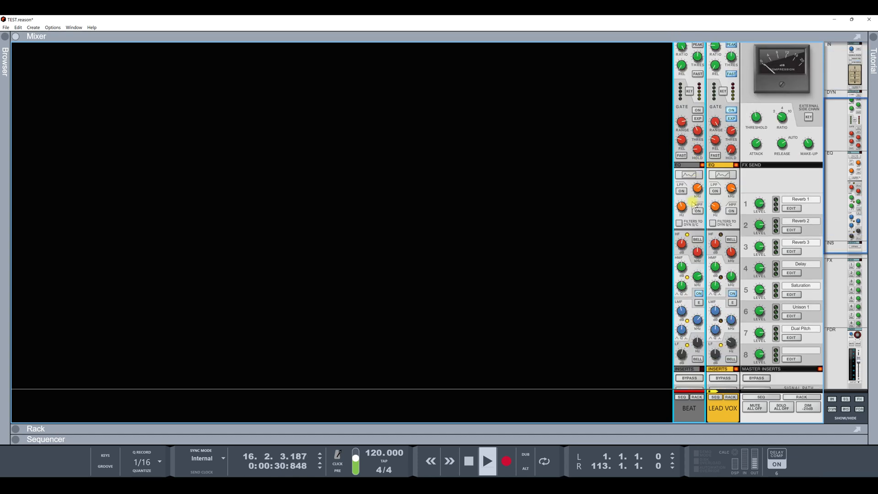
scroll(692, 202, down, 12)
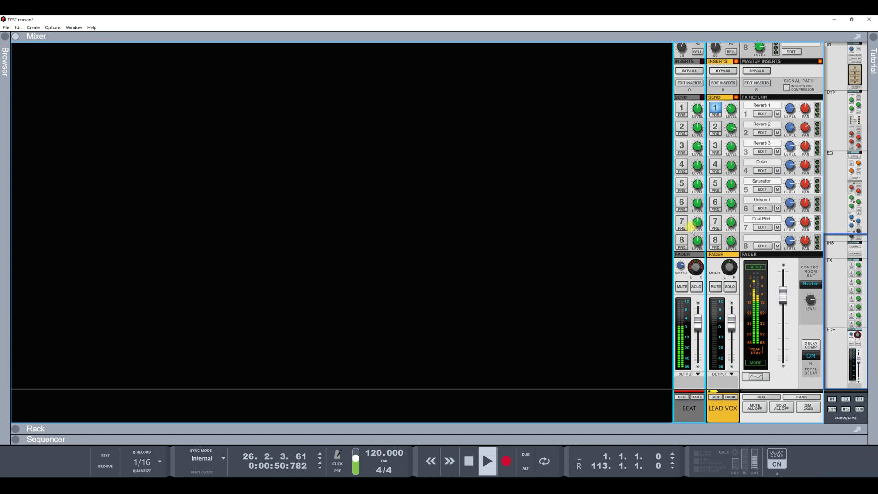
scroll(691, 228, up, 1)
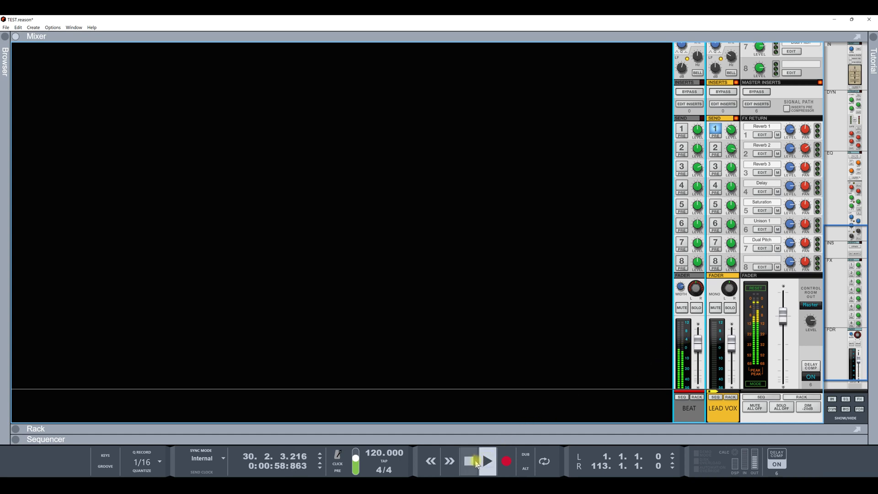
double_click(471, 464)
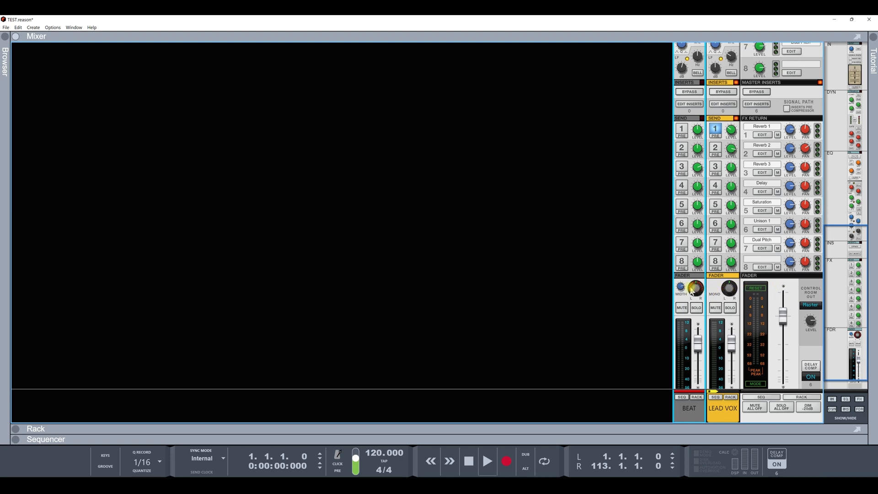
- Try BEAT's pan control and narrow the channel's stereo width to 50
drag(695, 290, 695, 291)
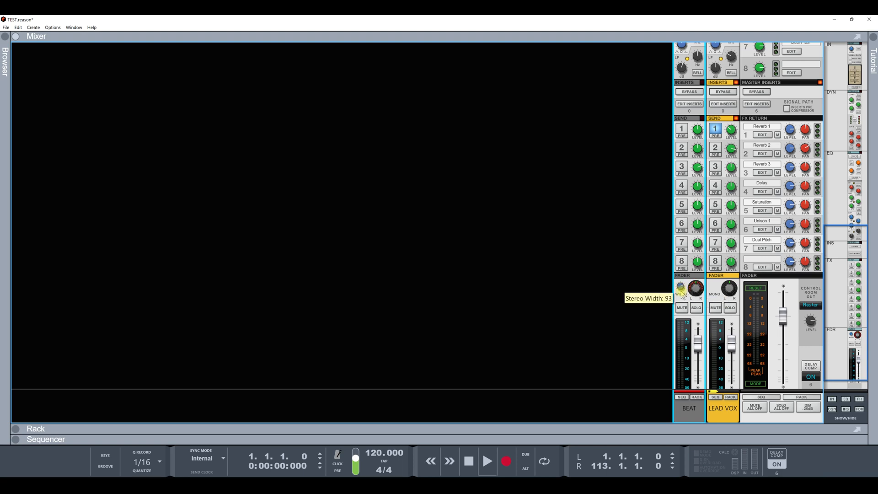
mouse_move(681, 303)
mouse_down()
mouse_move(687, 390)
mouse_move(683, 306)
mouse_up()
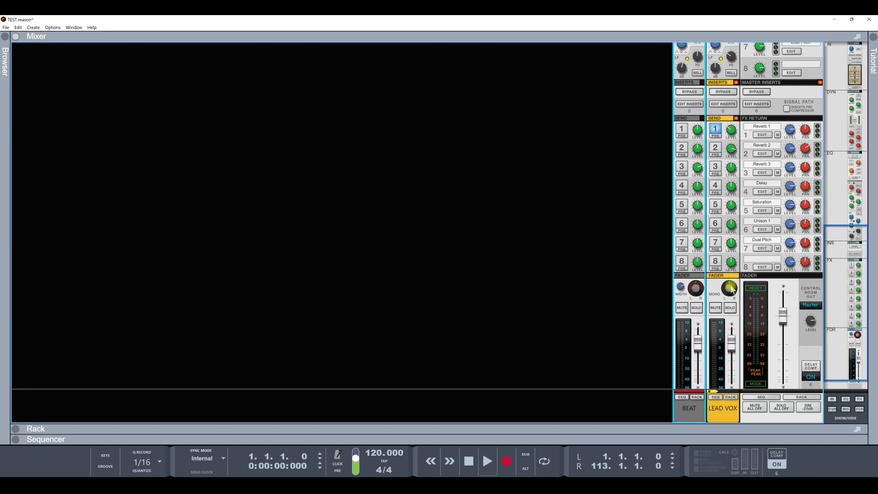
drag(681, 287, 686, 330)
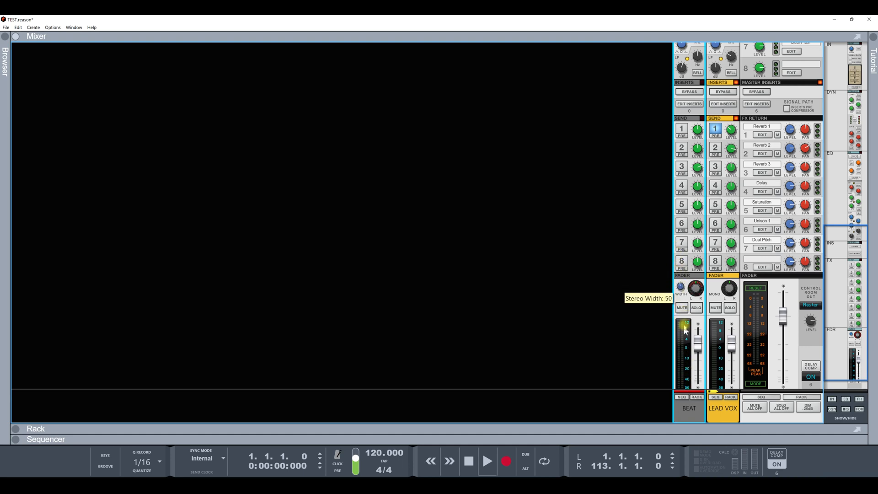
- Look at the LEAD VOX pan control and the output routing options of the BEAT channel
click(730, 292)
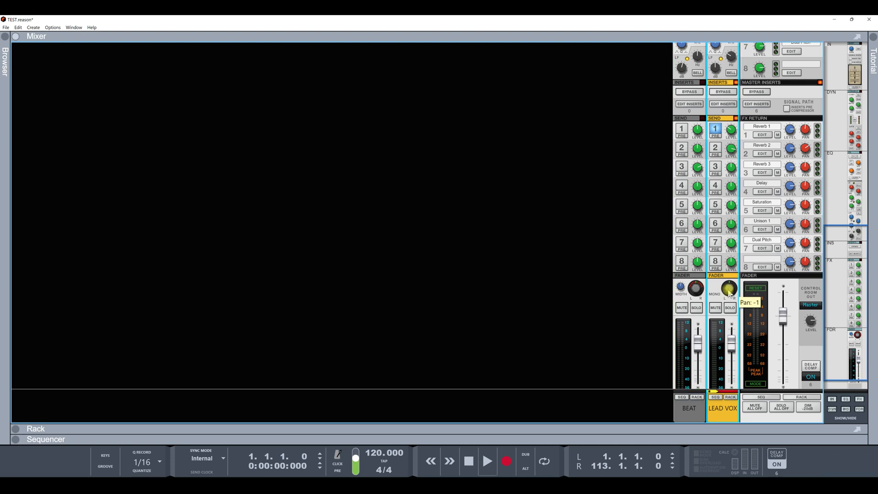
click(687, 298)
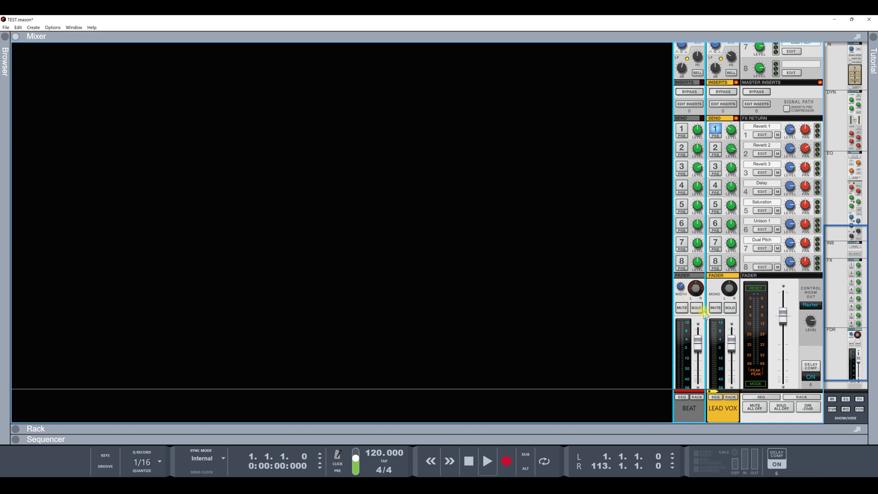
scroll(704, 315, down, 1)
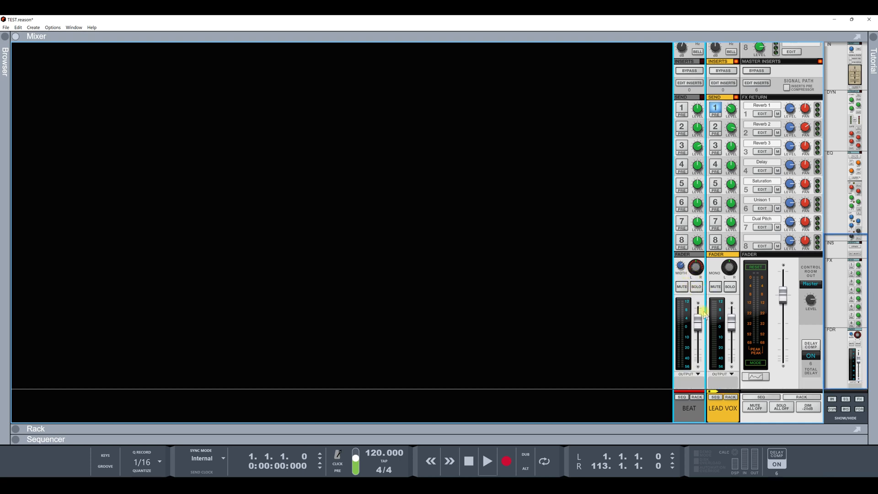
click(698, 375)
click(690, 378)
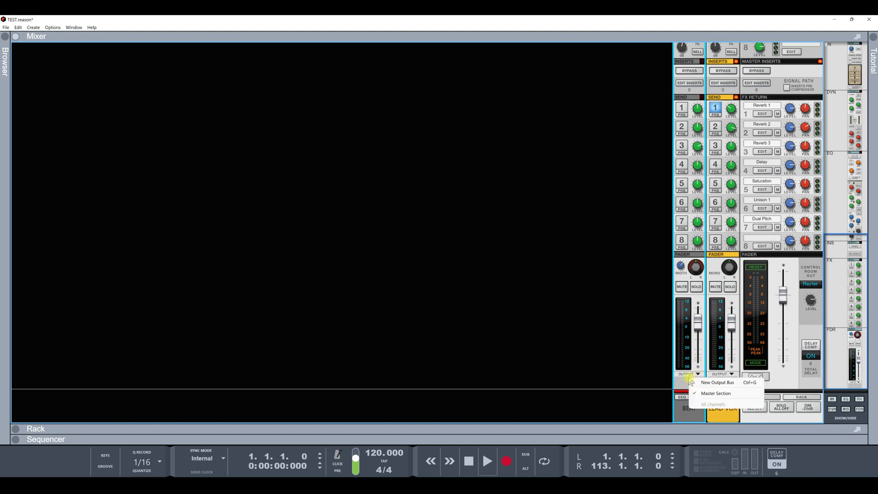
click(686, 379)
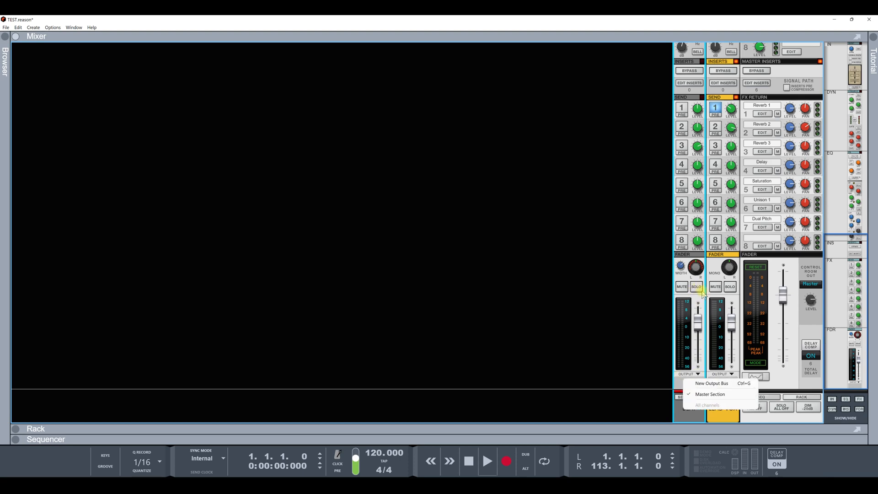
click(711, 267)
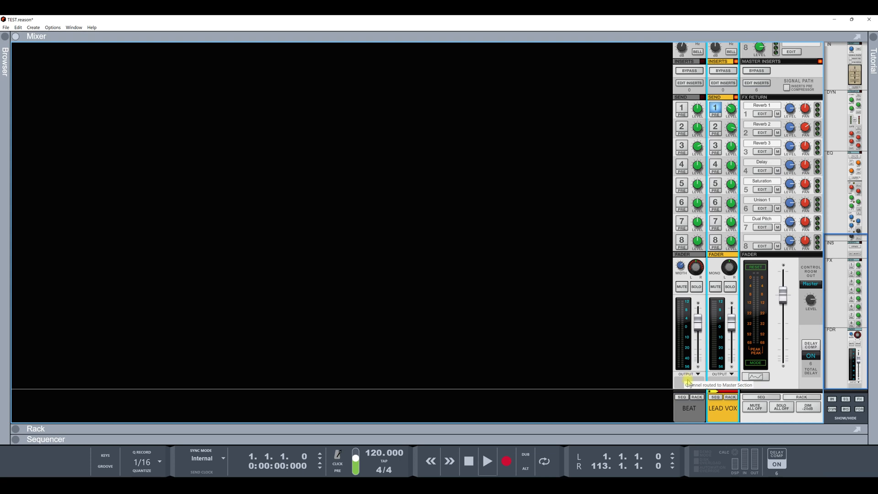
- Route the BEAT and LEAD VOX channels together to a new output bus, and try the bus's stereo width control
click(689, 409)
shift+click(733, 415)
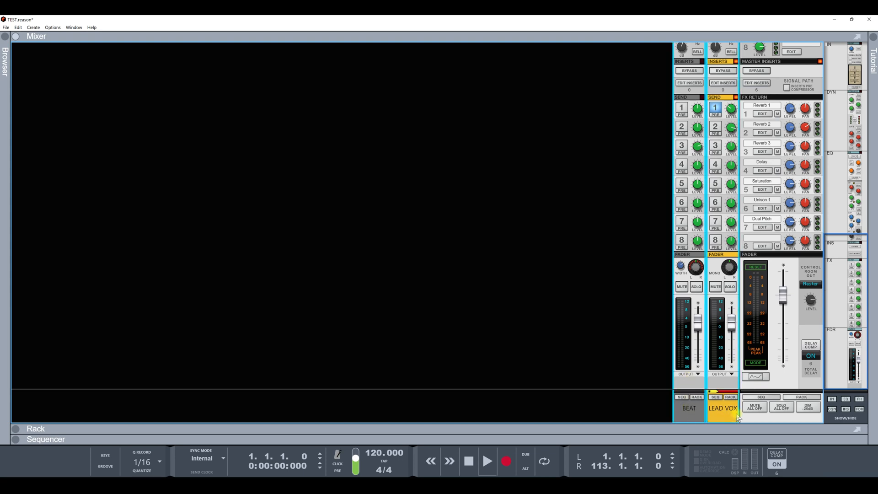
right_click(723, 415)
mouse_move(777, 388)
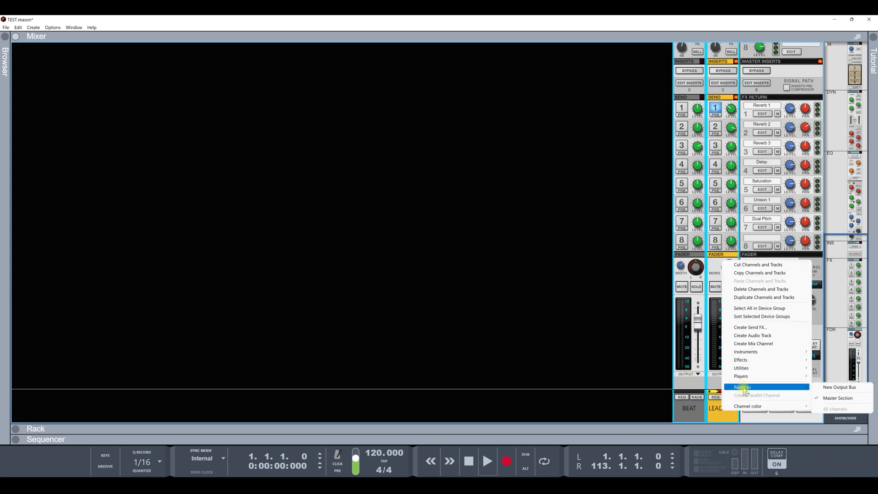
click(832, 389)
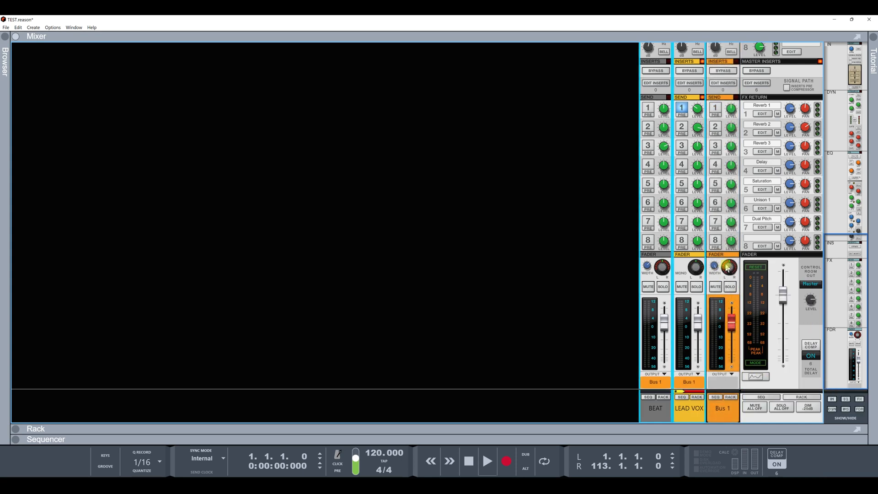
click(715, 268)
drag(716, 293, 717, 274)
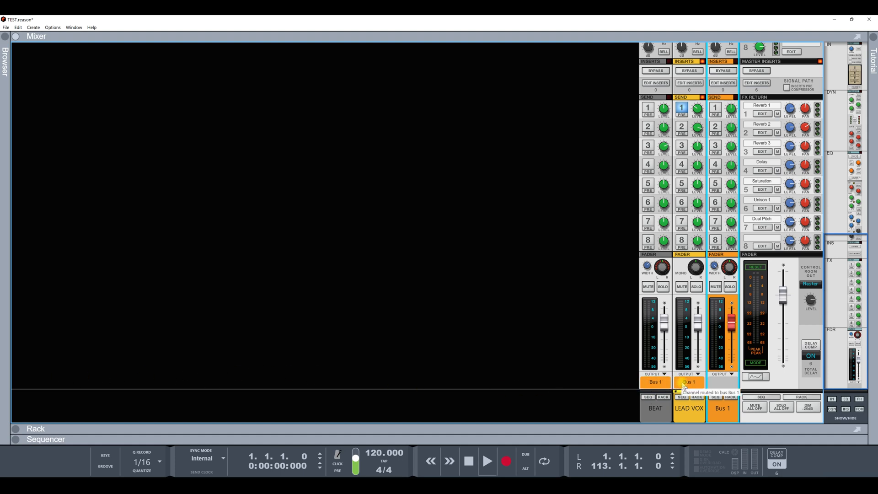
- Change the channel color of Bus 1 to bright magenta
right_click(723, 411)
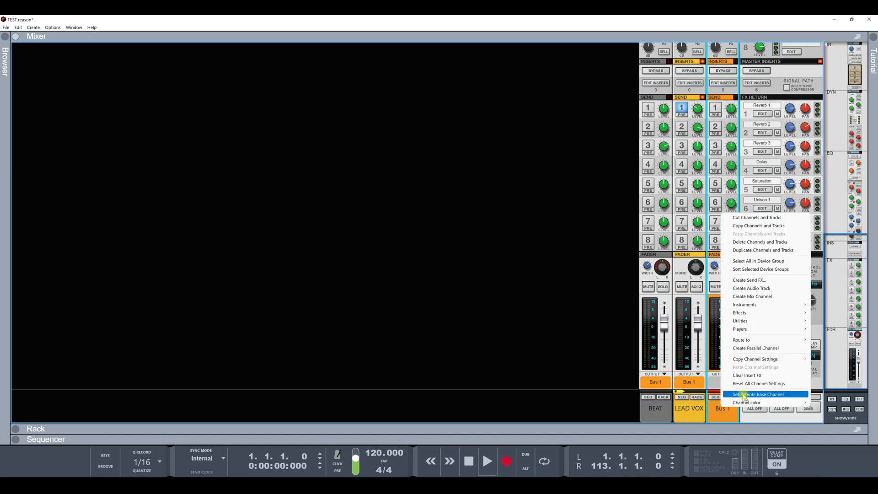
mouse_move(754, 403)
click(666, 378)
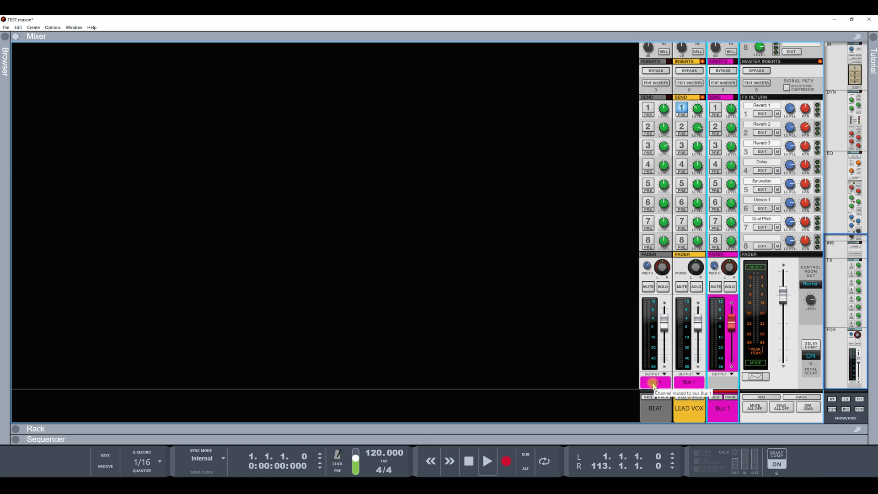
- Review the output routing choices available for the BEAT channel, including Bus 1 and Master Section
click(665, 375)
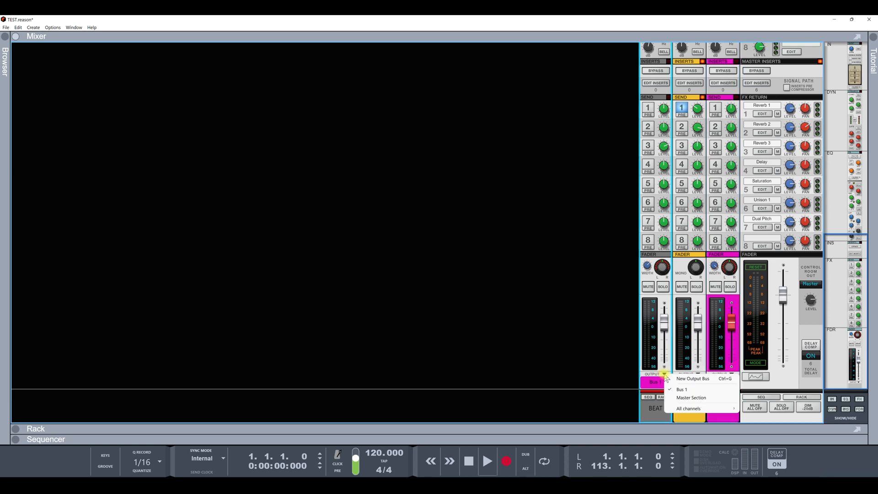
click(645, 381)
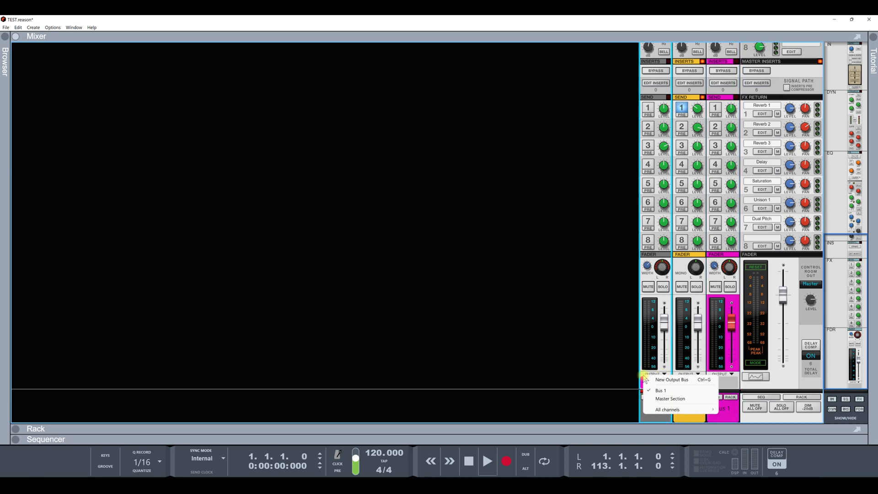
click(642, 372)
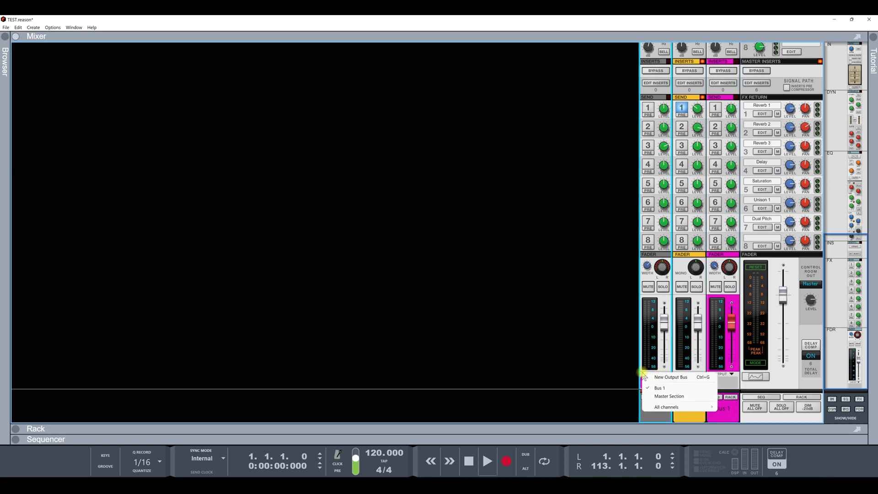
click(642, 368)
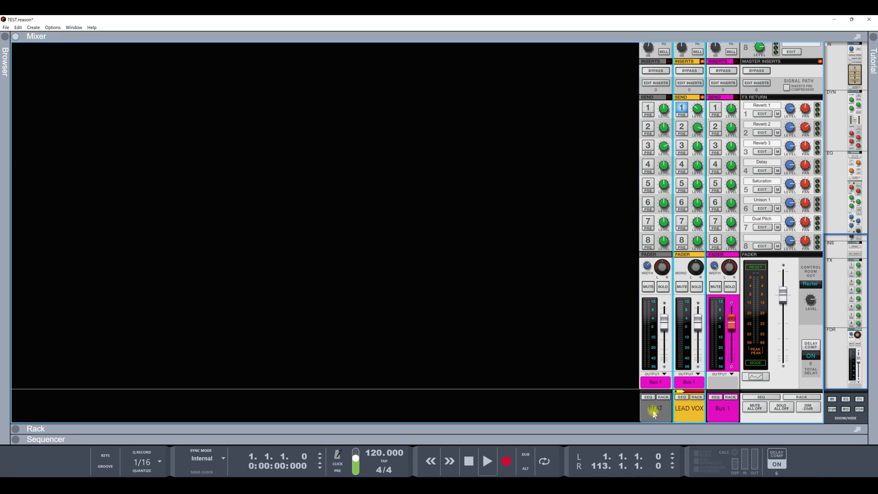
- Switch the channel selection back and forth between BEAT and LEAD VOX, ending on LEAD VOX
click(689, 412)
click(662, 411)
click(679, 410)
click(666, 416)
click(685, 412)
click(663, 414)
click(688, 411)
click(660, 411)
click(697, 415)
click(662, 412)
click(691, 405)
click(659, 413)
click(684, 412)
click(659, 413)
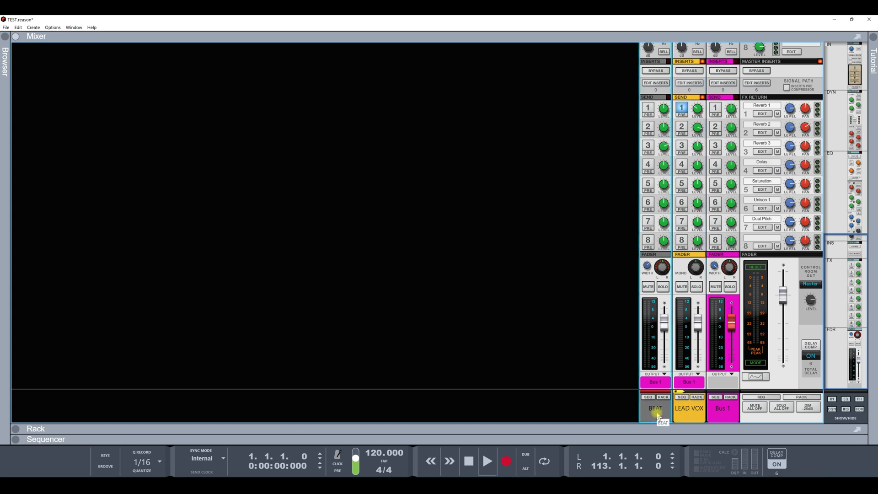
click(684, 412)
click(719, 409)
click(694, 412)
click(658, 412)
click(687, 412)
click(663, 411)
click(685, 412)
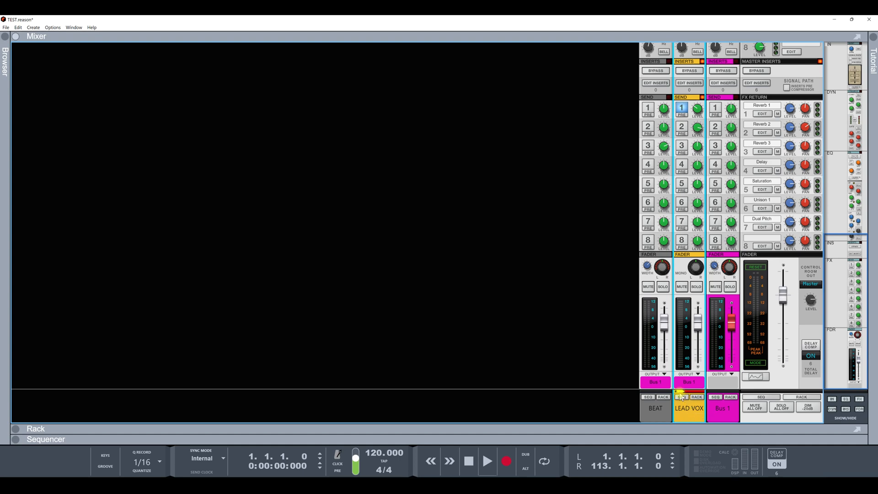
- Set LEAD VOX as the remote base channel, and view the automation and control mapping options of its fader
right_click(691, 418)
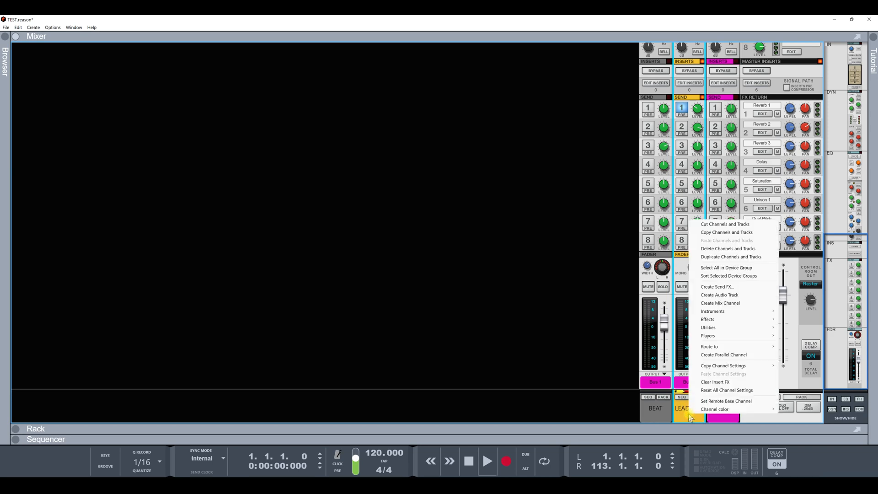
click(709, 402)
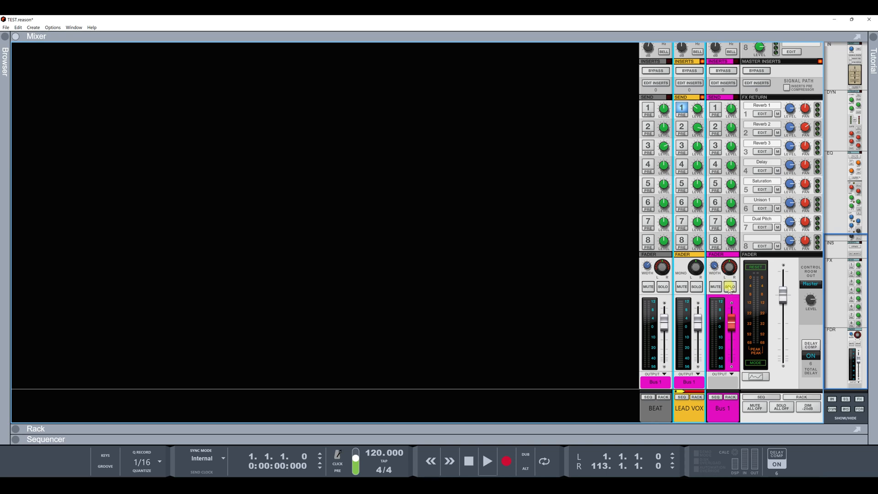
right_click(696, 325)
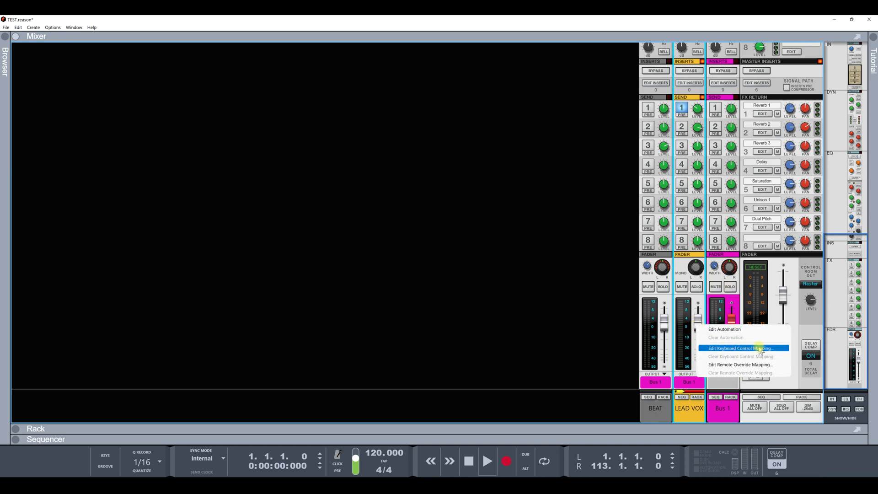
click(683, 265)
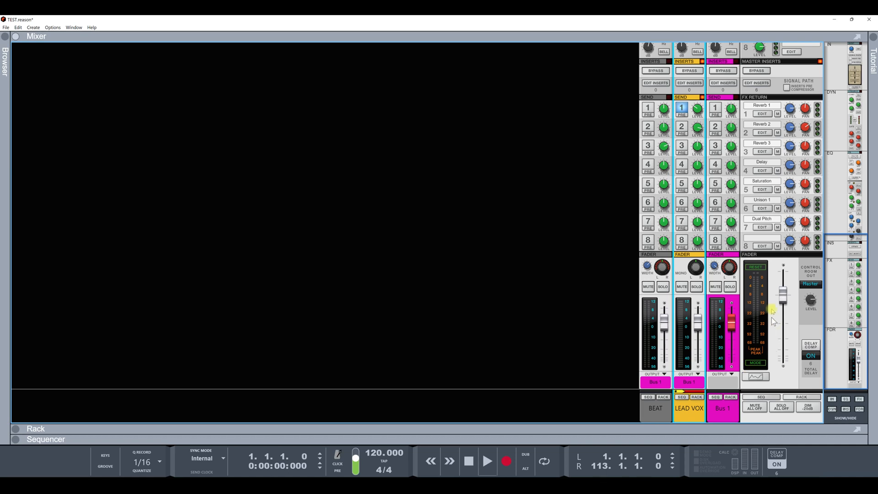
- Examine the master section from its compressor through FX sends, master inserts and FX returns to the master fader
scroll(782, 283, up, 10)
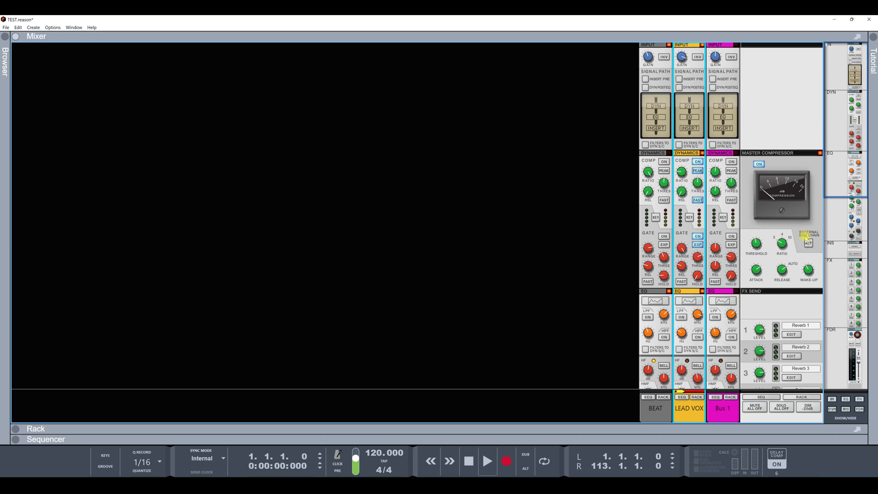
scroll(798, 261, down, 3)
scroll(787, 254, down, 5)
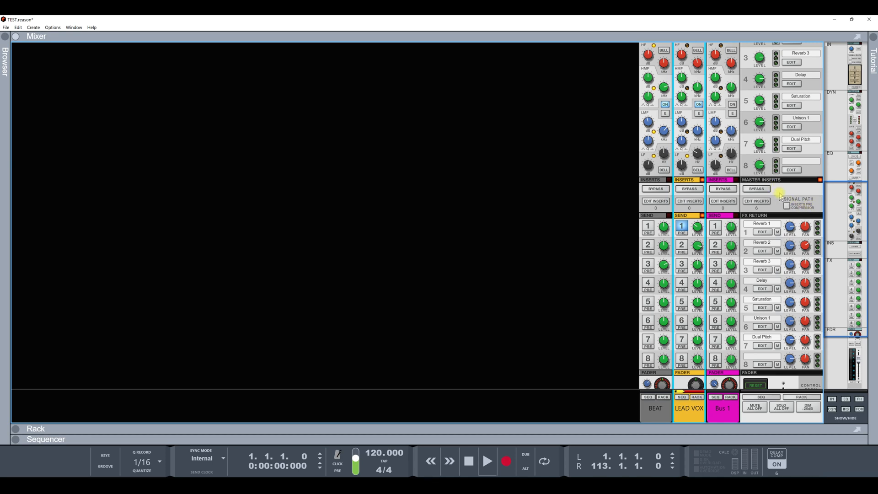
scroll(780, 196, up, 10)
scroll(773, 201, down, 5)
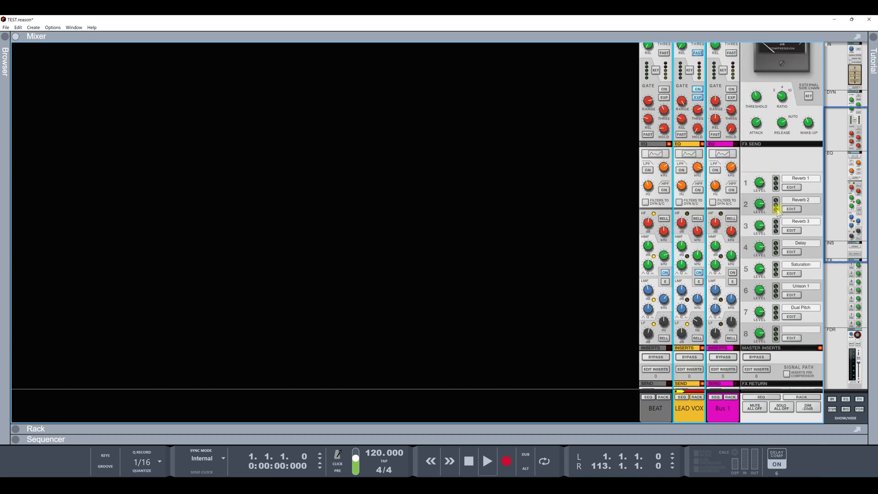
scroll(778, 211, down, 5)
scroll(777, 213, down, 2)
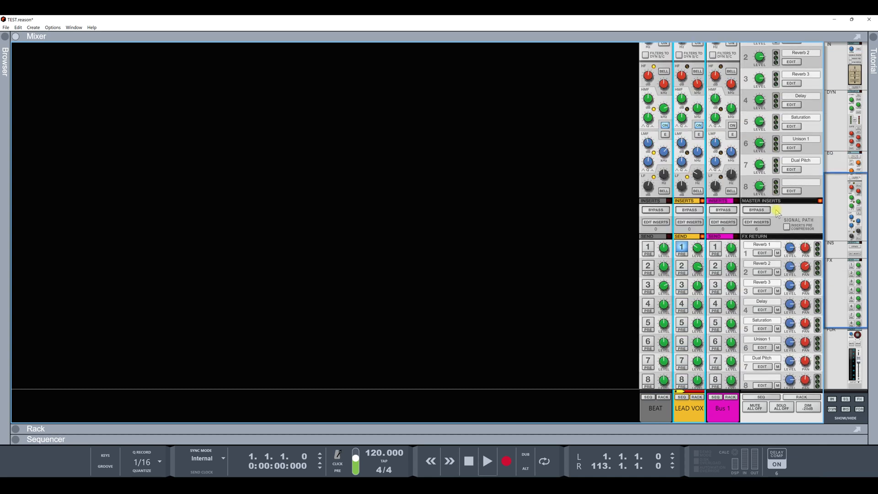
scroll(776, 213, down, 7)
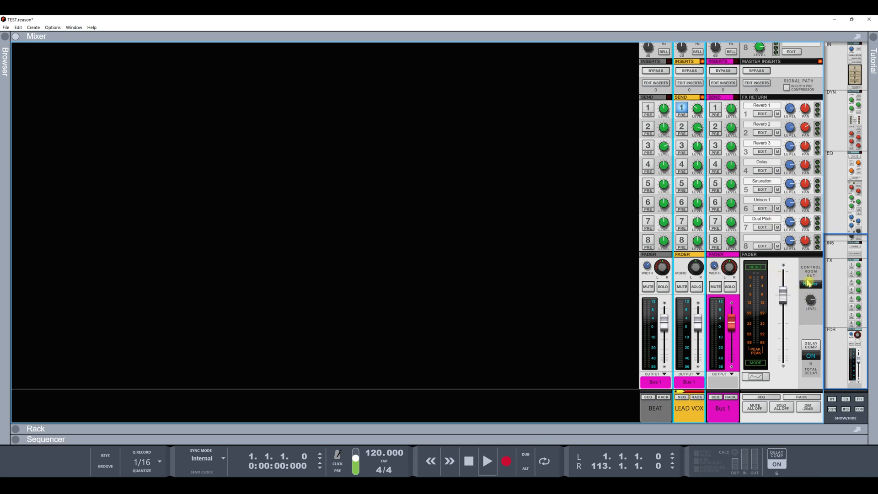
mouse_move(784, 297)
mouse_down()
mouse_move(781, 337)
mouse_move(783, 295)
mouse_up()
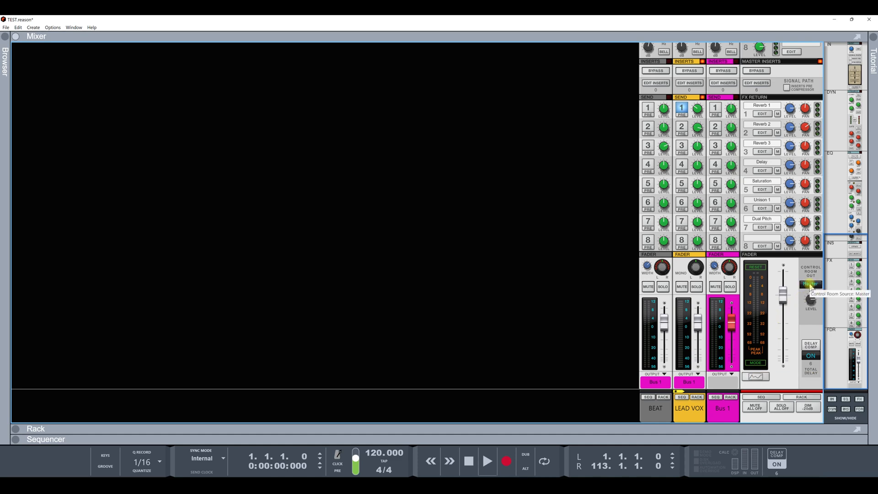
- Inspect the Master Section's control room output connections on the back of the rack, and return to the mixer
click(479, 426)
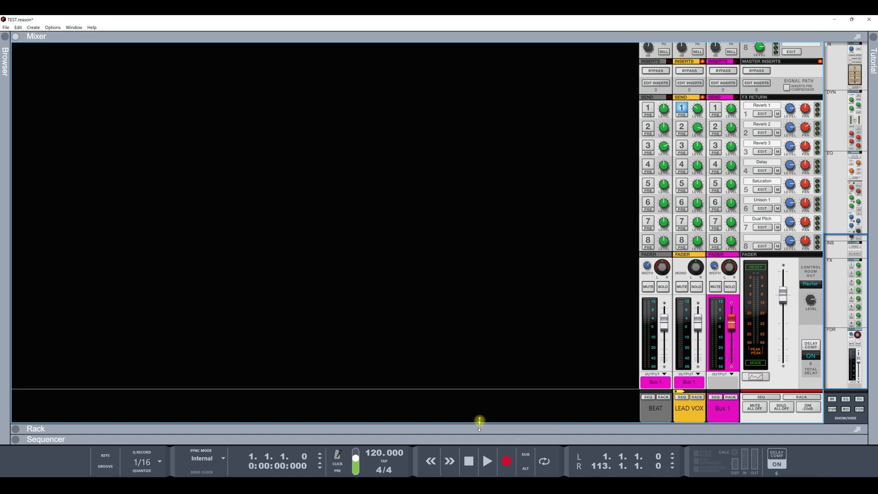
scroll(341, 277, up, 5)
scroll(339, 280, up, 15)
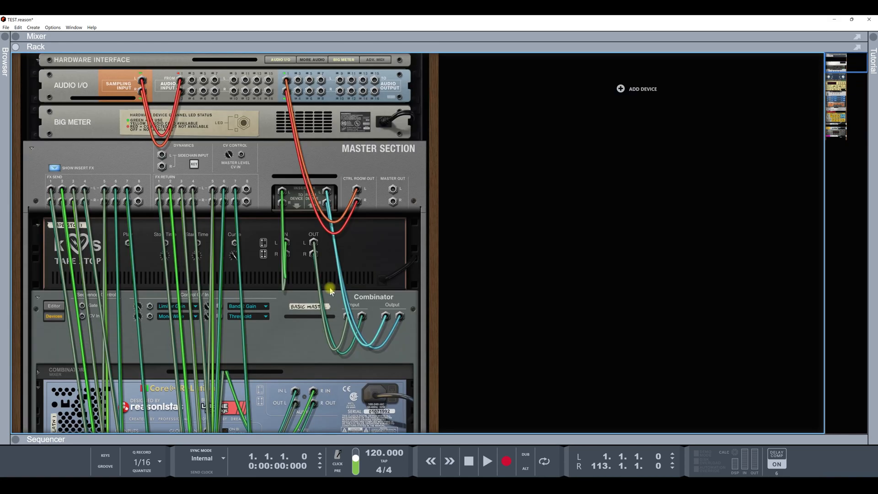
mouse_move(357, 189)
mouse_down()
mouse_move(397, 193)
mouse_move(394, 201)
mouse_move(357, 189)
mouse_move(357, 202)
mouse_up()
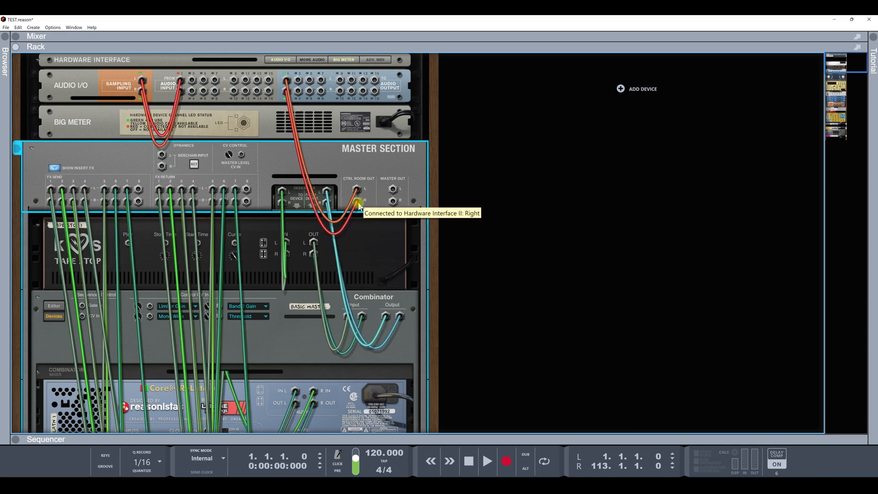
click(410, 36)
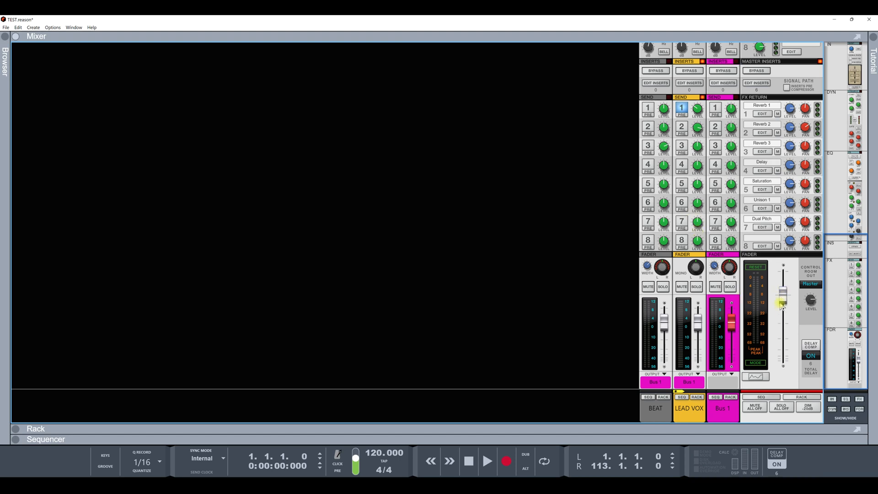
- Set the control room level to 0.26 dB during playback, stop, and view the knob's control mapping options
key(space)
mouse_move(810, 300)
mouse_down()
mouse_move(825, 407)
mouse_move(820, 301)
mouse_up()
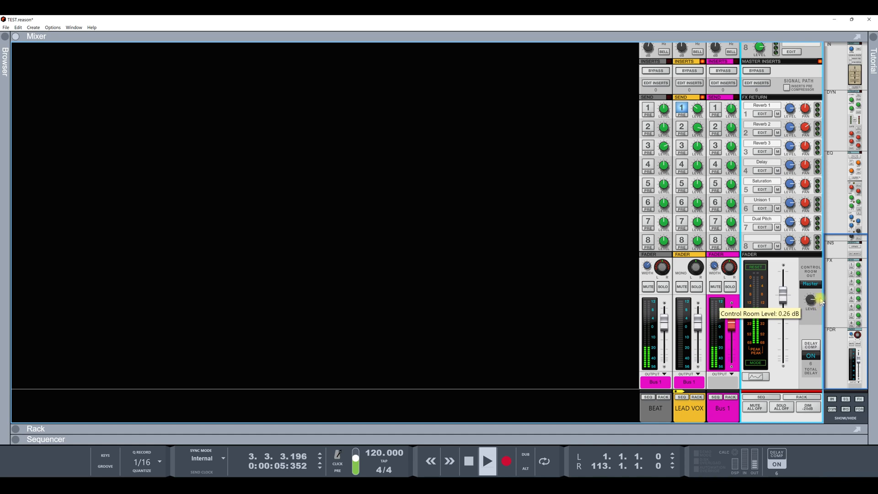
key(space)
right_click(813, 302)
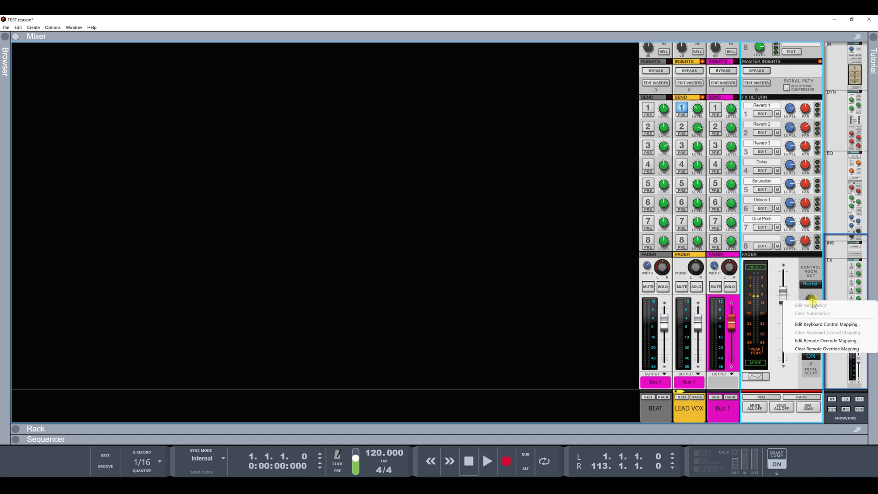
click(796, 273)
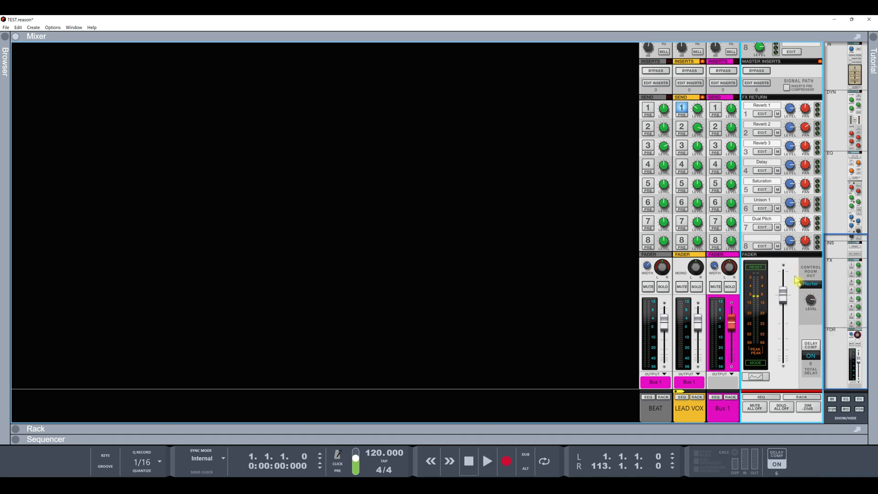
- Adjust the control room level knob during two playback passes, stopping playback after each one
key(space)
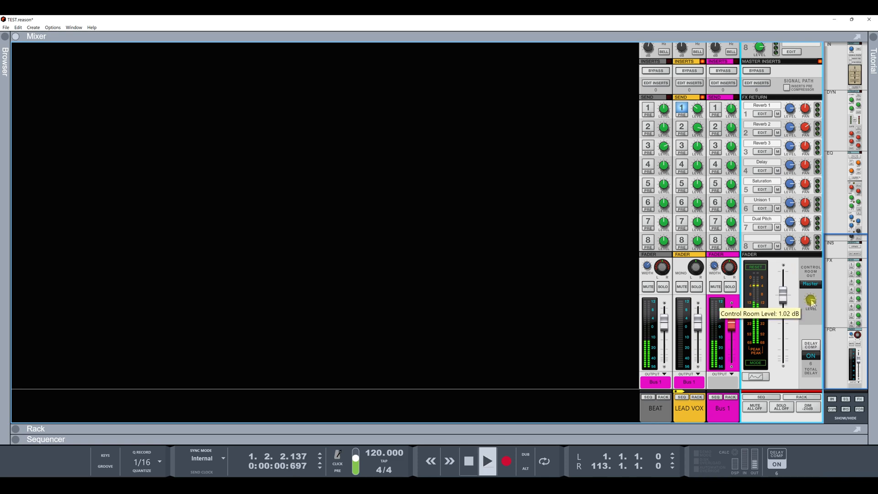
drag(811, 301, 811, 302)
key(space)
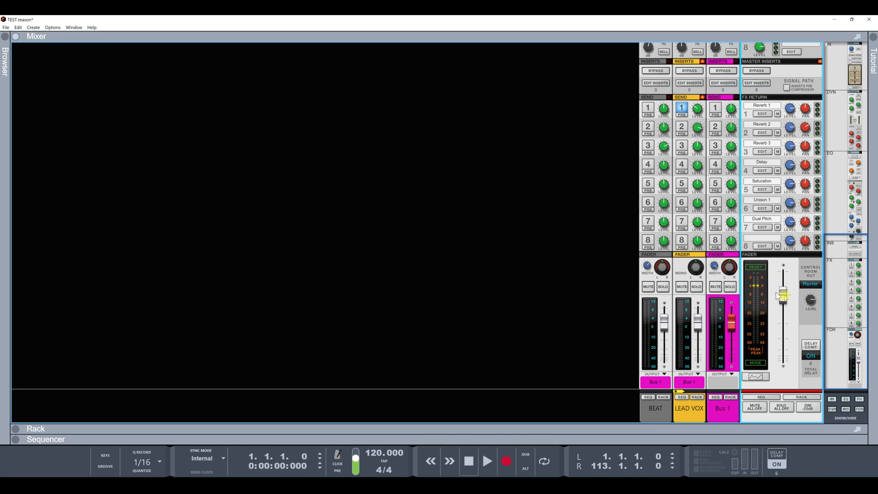
key(space)
mouse_move(811, 300)
mouse_down()
mouse_move(822, 422)
mouse_move(814, 303)
mouse_up()
key(space)
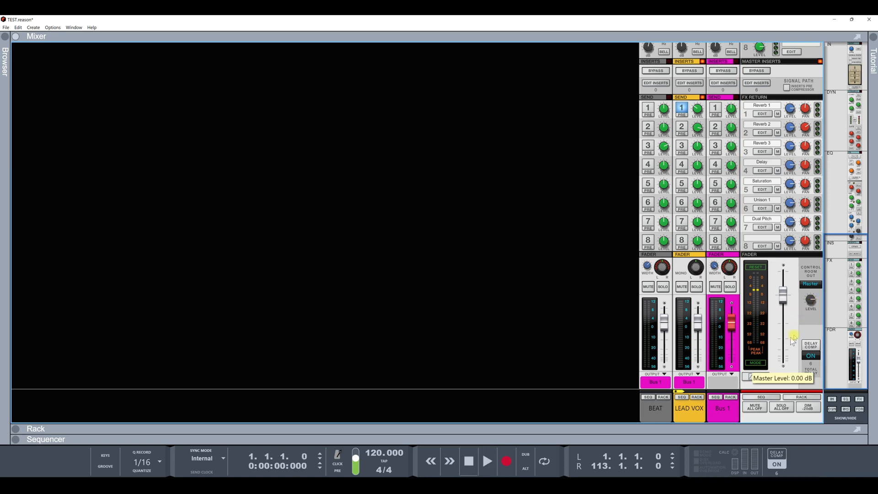
- Toggle delay compensation off and back on in the master section
click(815, 347)
click(817, 348)
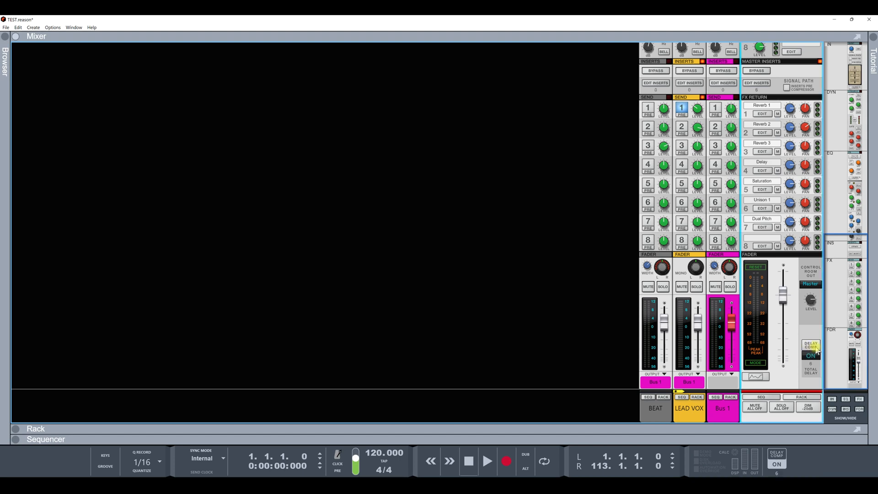
click(810, 348)
- Show the master section's Spectrum EQ window, widen it, and view the analyzer during playback before stopping
click(763, 378)
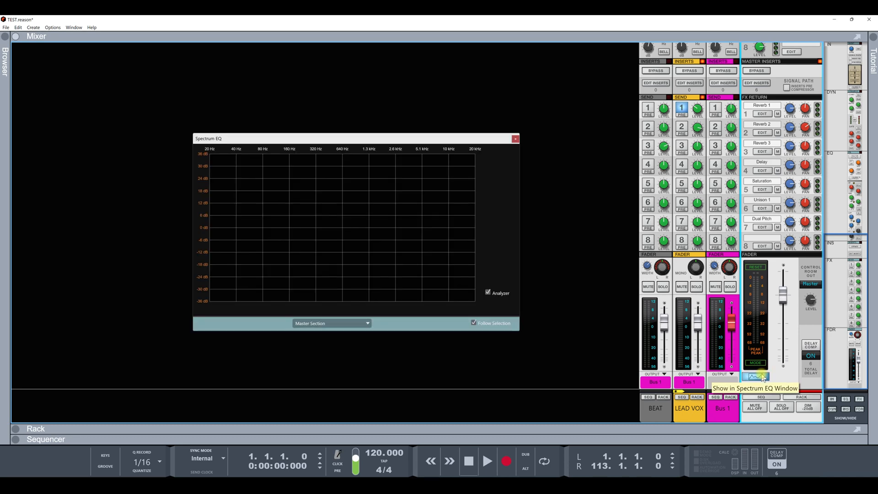
key(space)
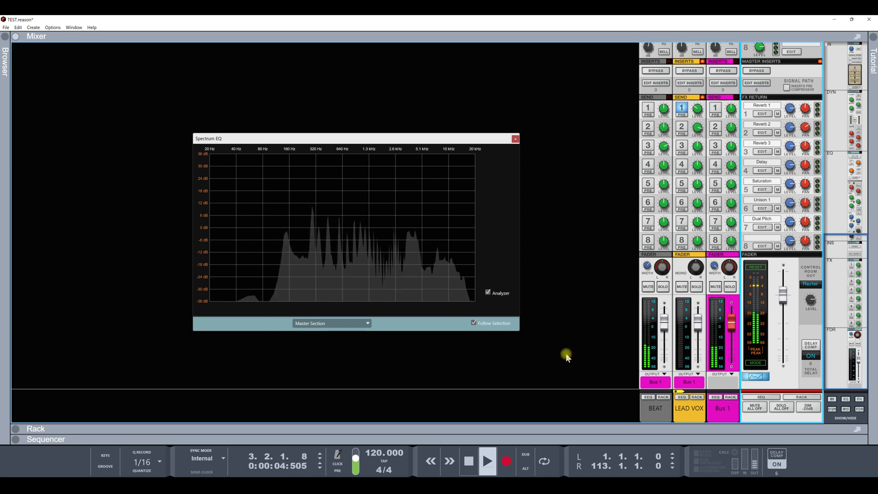
key(space)
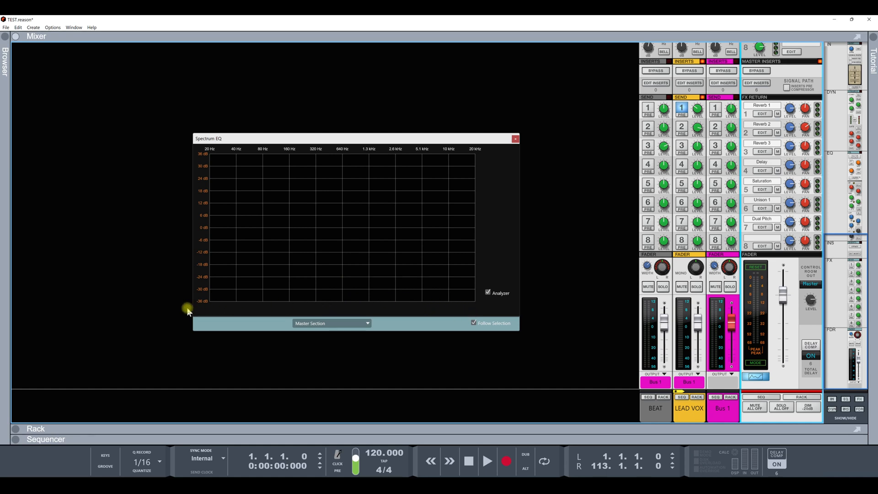
drag(189, 311, 133, 313)
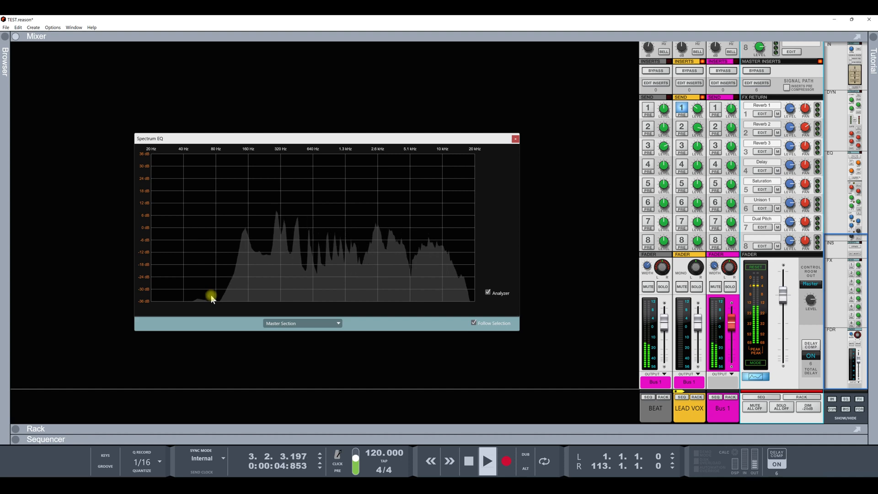
key(space)
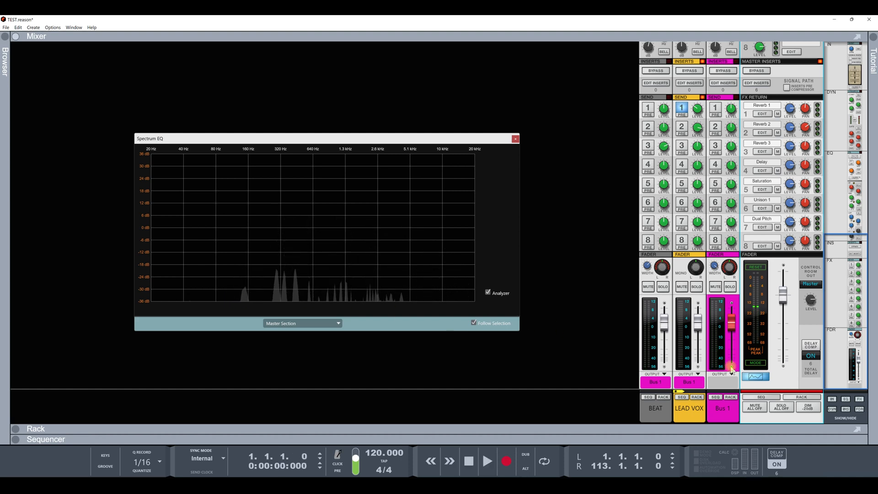
- Show the Master Section device in the rack, close the Spectrum EQ window, and return to the full-size mixer
click(801, 397)
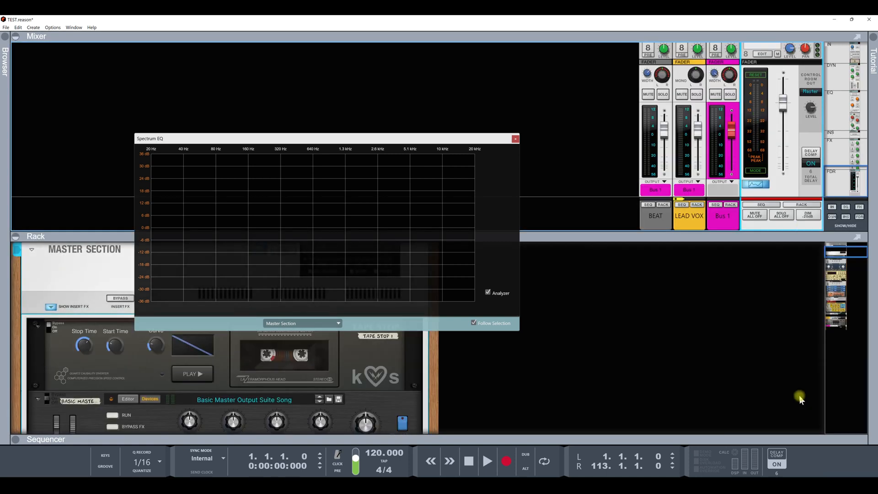
click(515, 139)
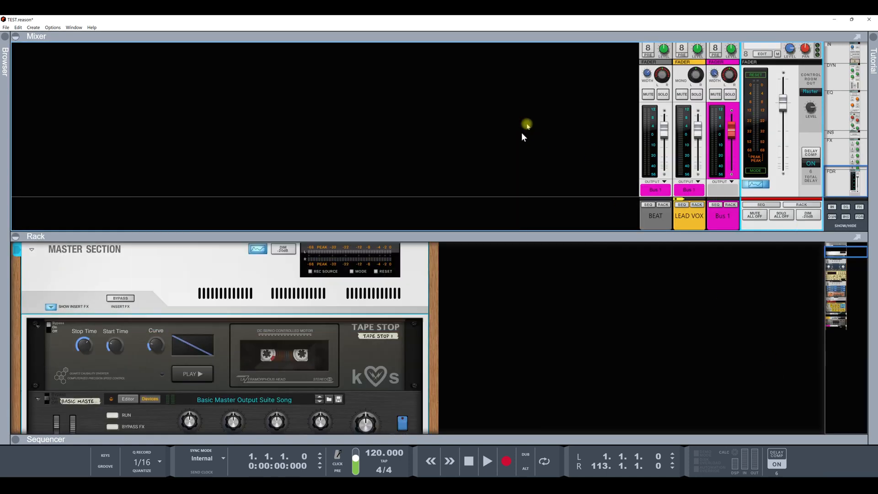
double_click(541, 40)
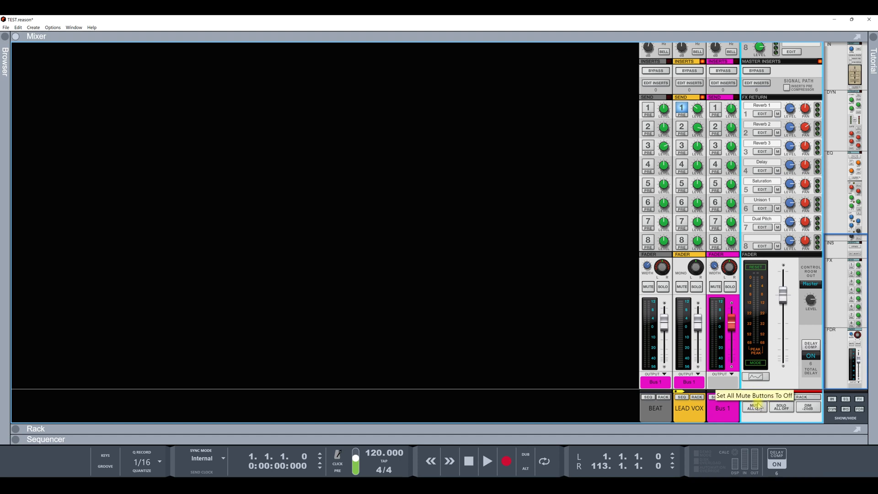
- Mute the BEAT, LEAD VOX and Bus 1 channels, and clear all mutes at once from the master section
click(654, 287)
click(682, 287)
click(716, 287)
click(761, 409)
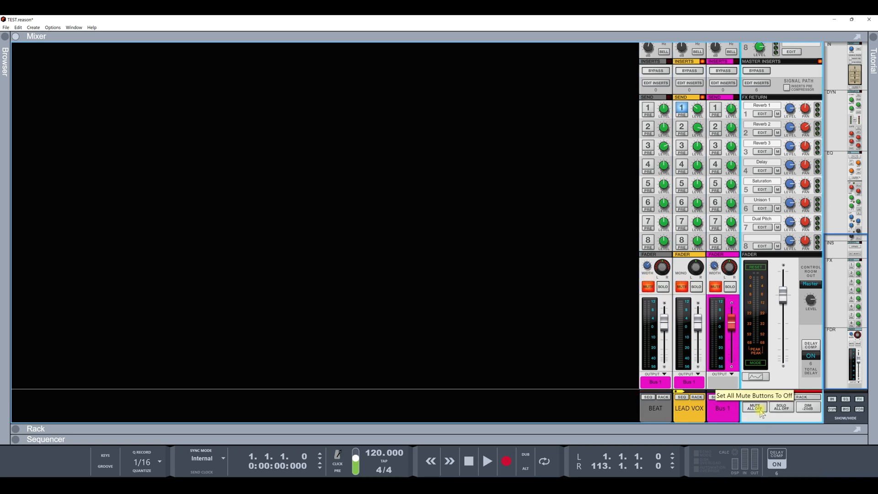
- Solo the LEAD VOX, BEAT and Bus 1 channels, and clear all solos at once from the master section
click(696, 286)
click(663, 287)
click(731, 286)
click(786, 408)
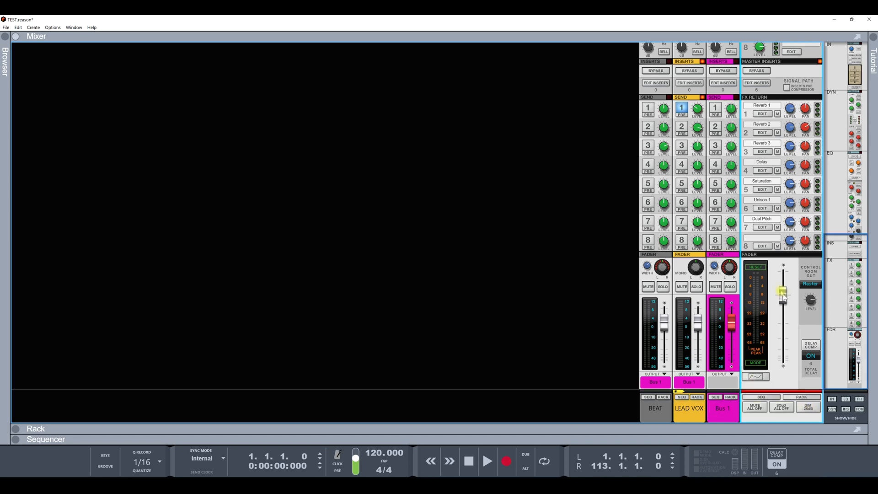
- Lower the master fader to -∞ dB and reset it to its default level
drag(782, 294, 783, 363)
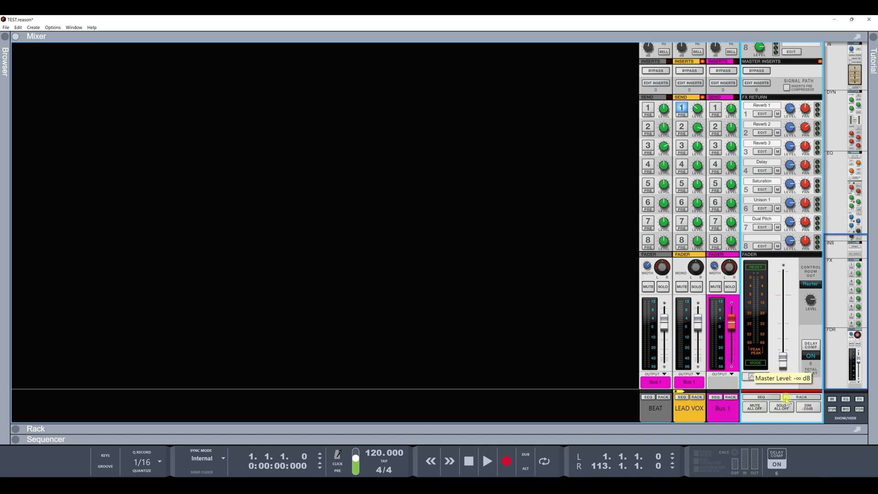
ctrl+click(784, 363)
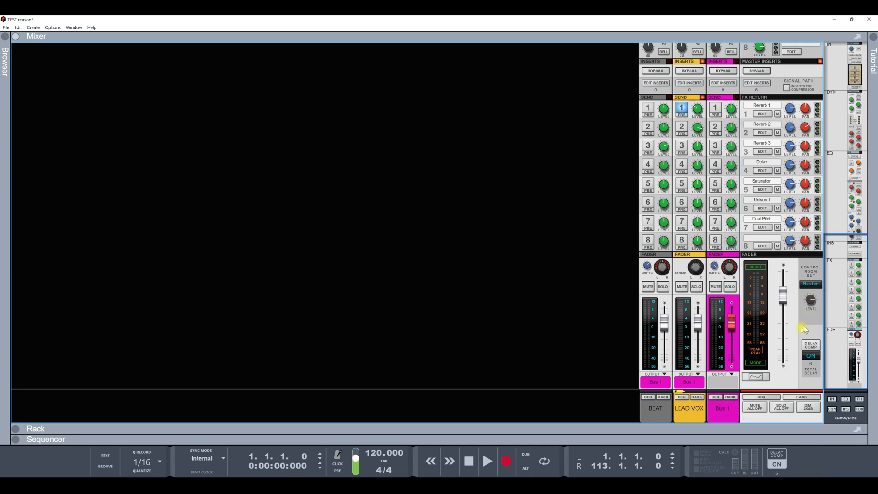
- Try the -20 dB dim on the master output during playback, and stop the song
key(space)
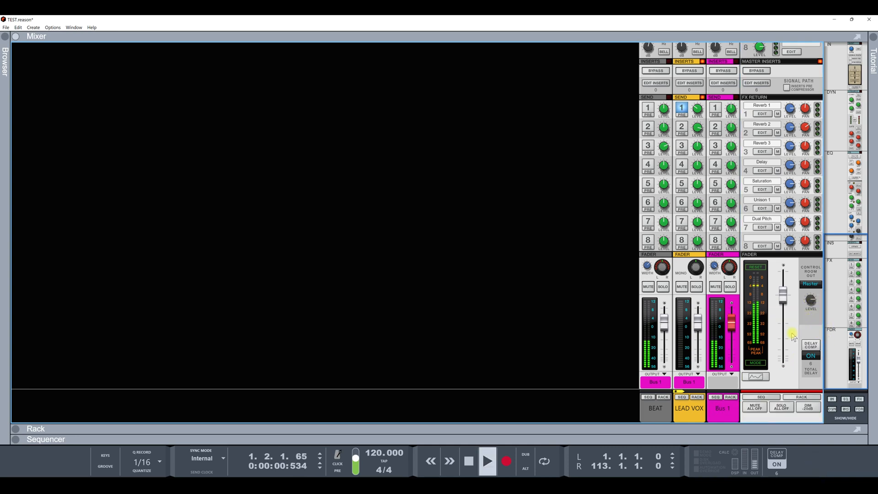
key(d)
key(space)
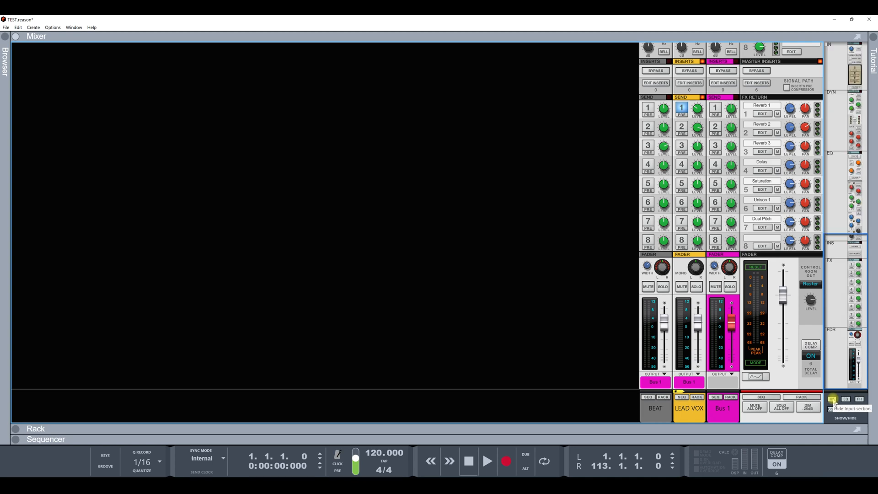
scroll(699, 174, up, 1)
scroll(698, 174, up, 10)
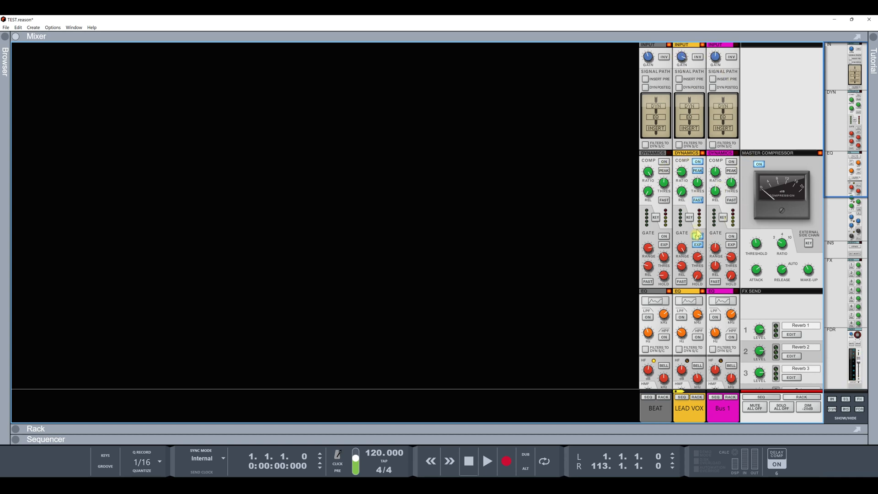
scroll(691, 238, down, 10)
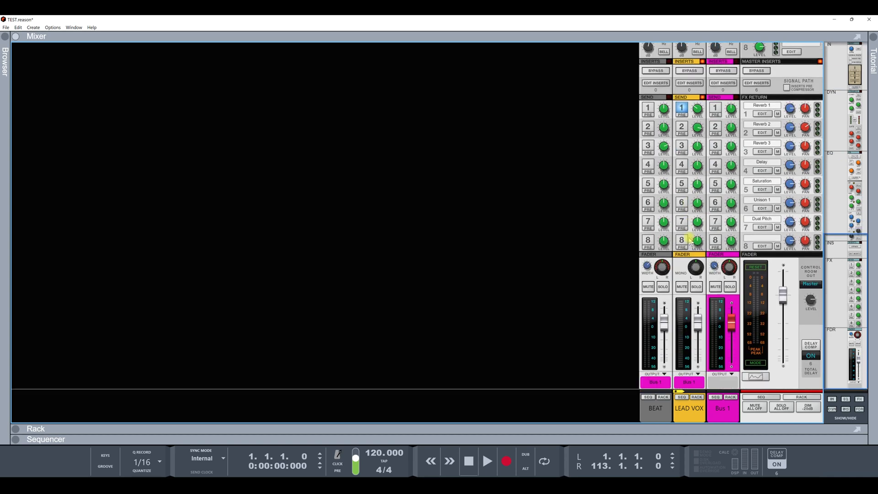